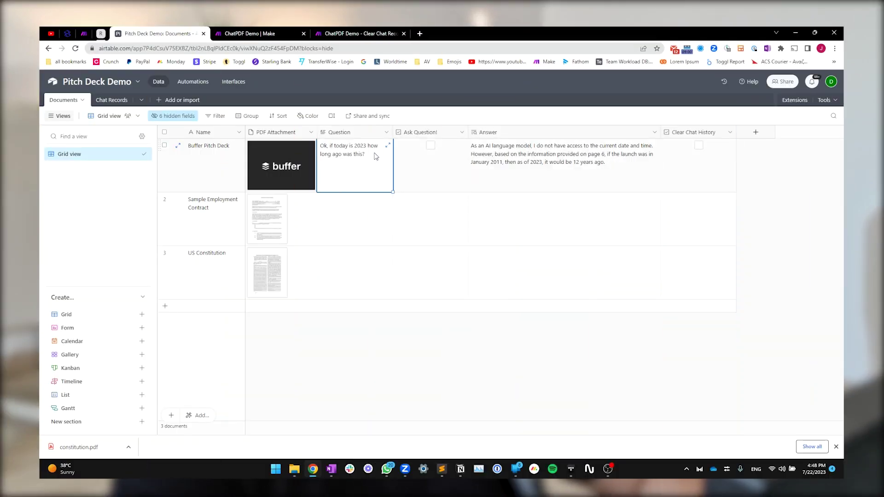
Step: Clear the old question text from the Buffer Pitch Deck record's Question cell
key("Return")
key("ctrl+a")
type("gR")
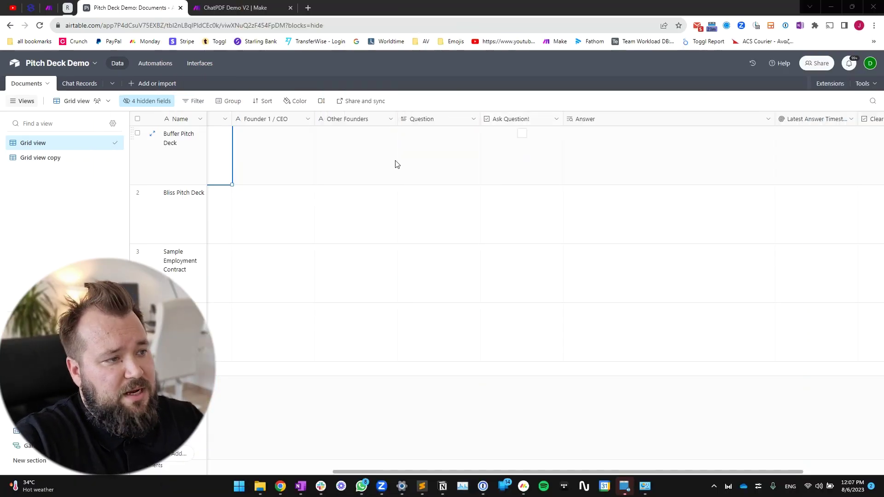
Step: Ask 'What is the business model of this company?' for Buffer and tick Ask Question!
left_click(438, 156)
type("What i")
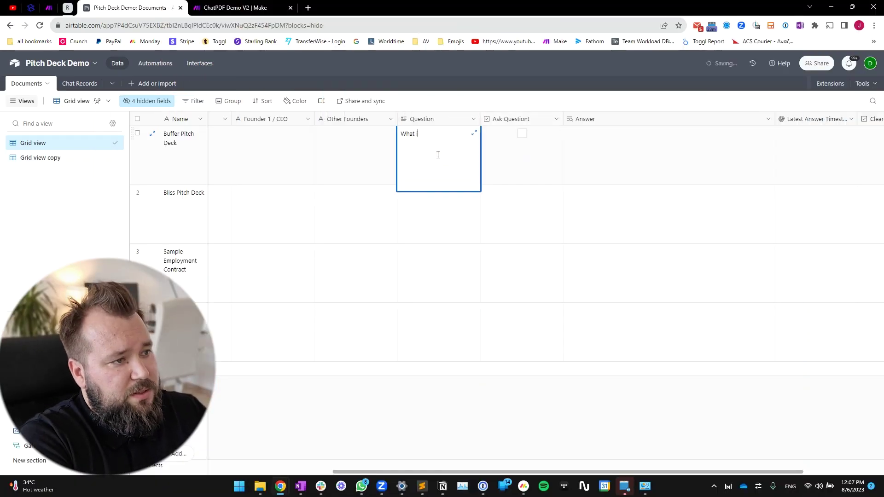
type("s the business ")
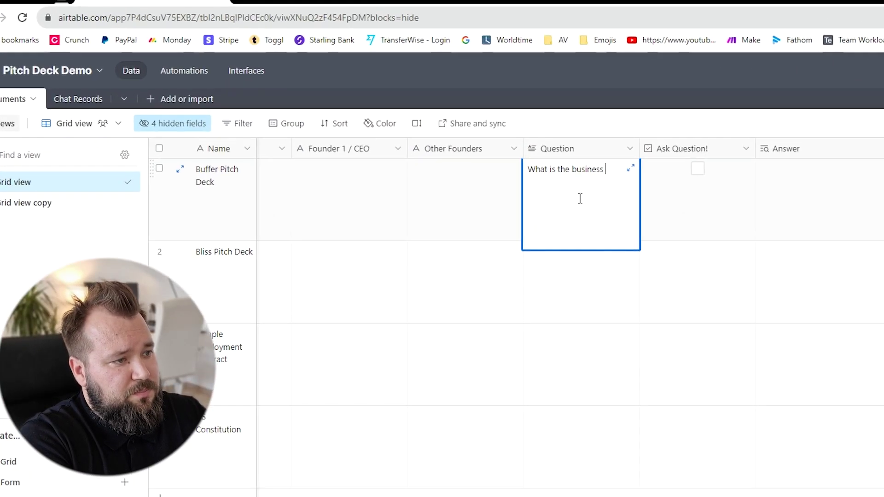
type("model")
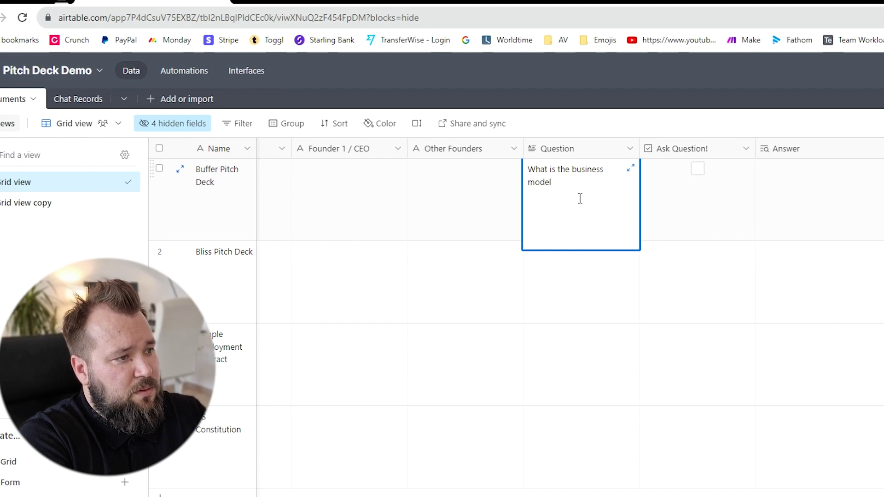
type(" of this company?")
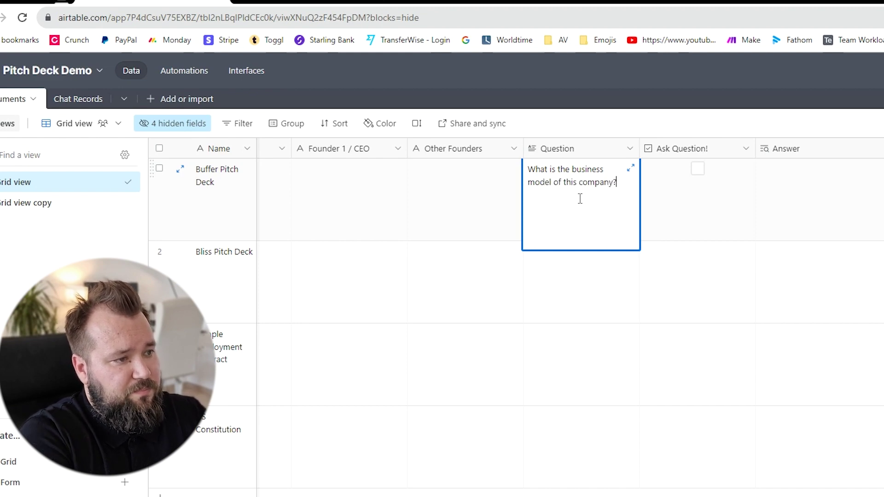
key("Tab")
key("space")
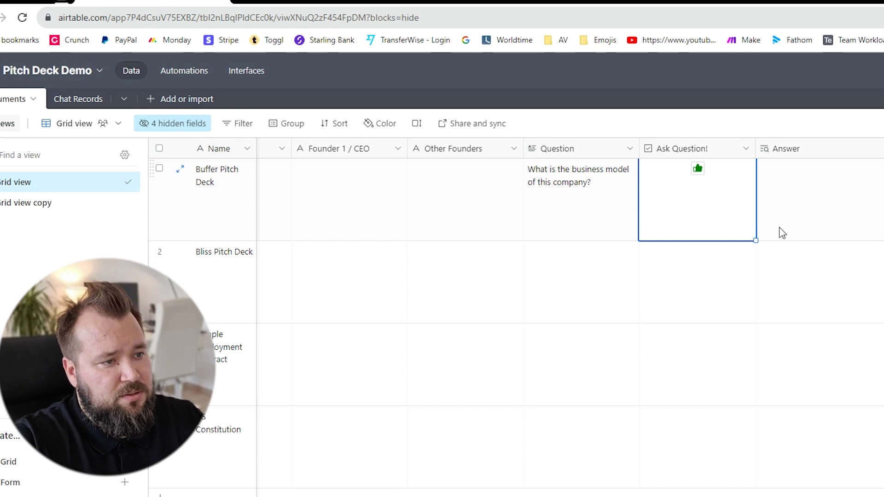
Step: Review the newly filled Business Model and $3.6M Projected Revenue values, then reopen the Question cell
scroll(764, 221, "right", 4)
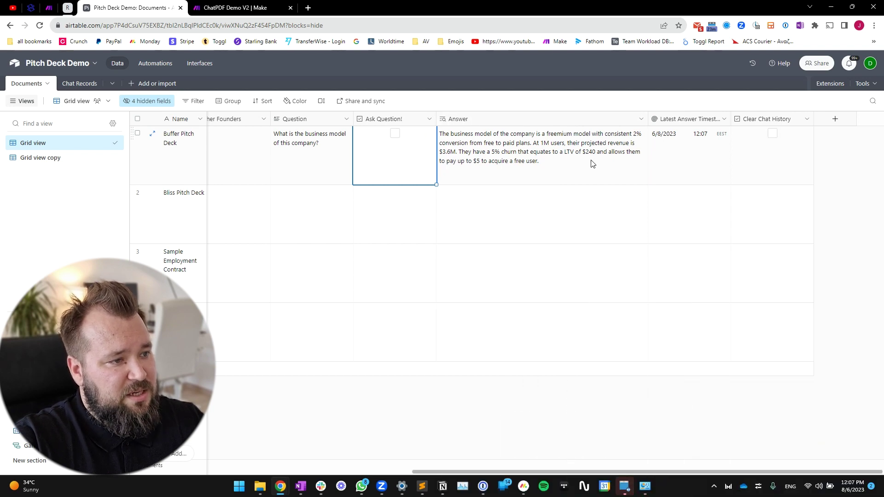
scroll(507, 157, "left", 10)
left_click(370, 147)
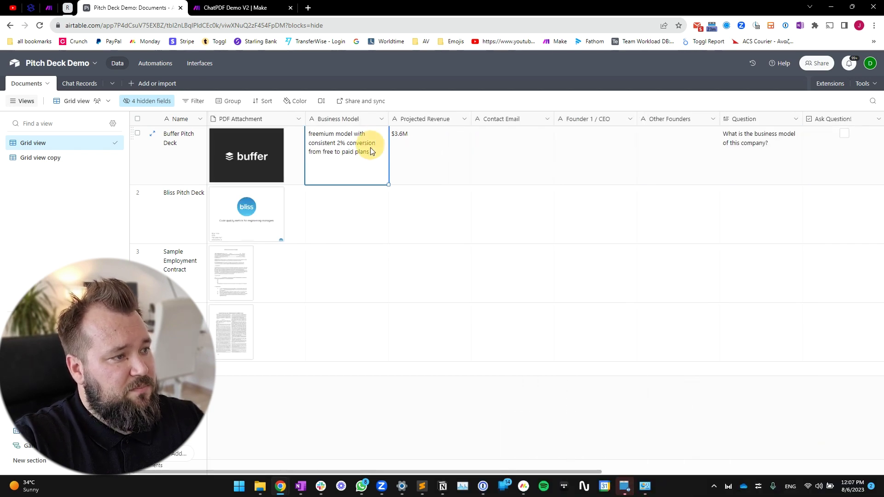
left_click(440, 145)
scroll(763, 148, "right", 5)
scroll(667, 150, "left", 5)
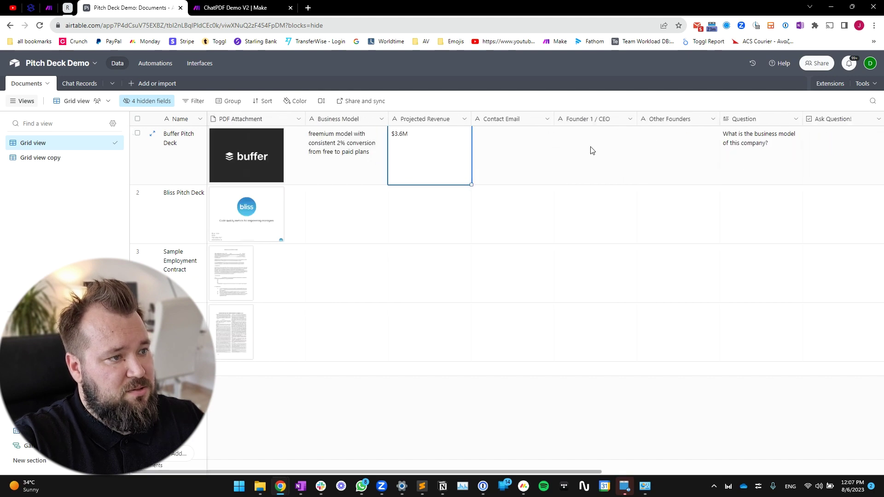
left_click(355, 145)
left_click(426, 148)
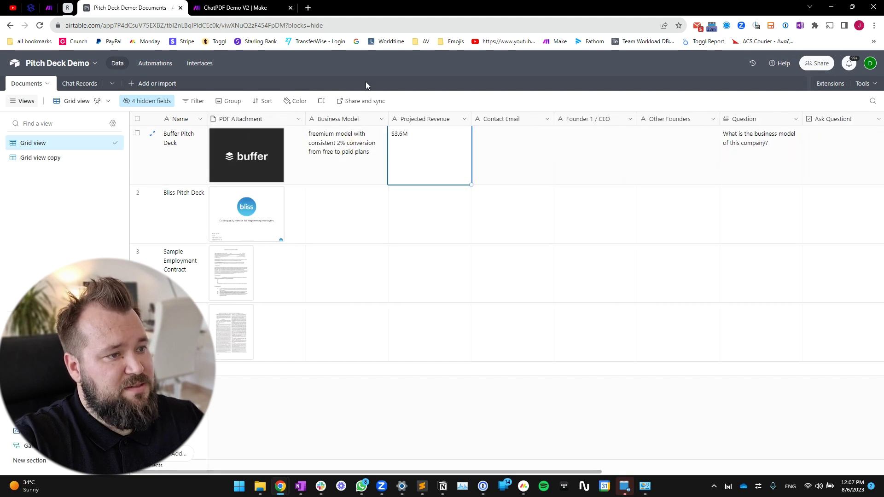
scroll(618, 186, "right", 3)
left_click(641, 153)
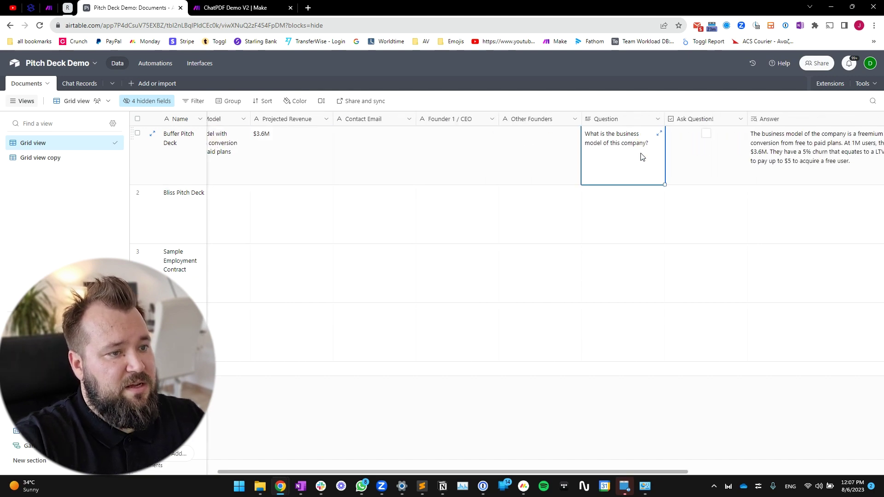
double_click(642, 154)
Step: Replace the question with 'Is there a n email for the founders?' and send it
key("ctrl+a")
key("BackSpace")
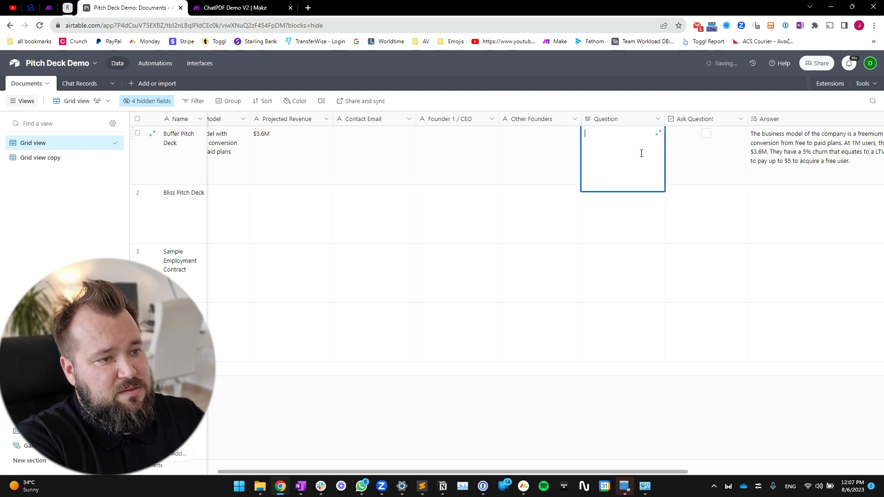
type("Is ther")
type("e a ")
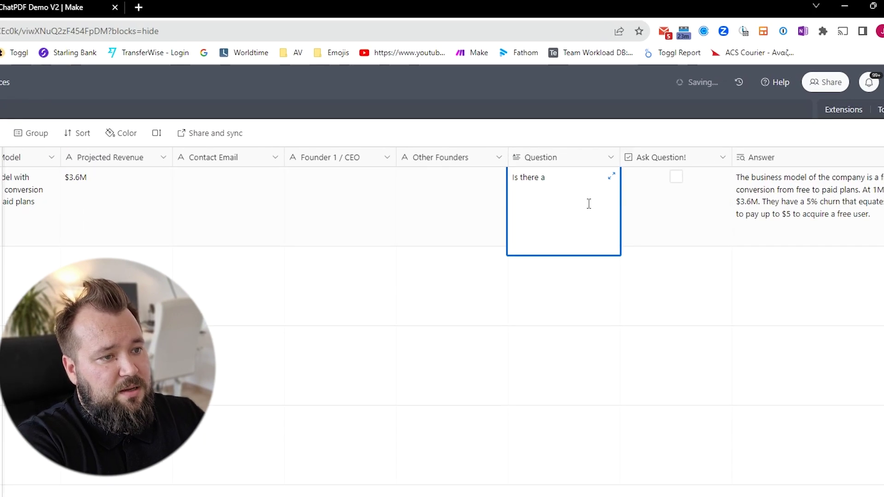
type("n email for the fo")
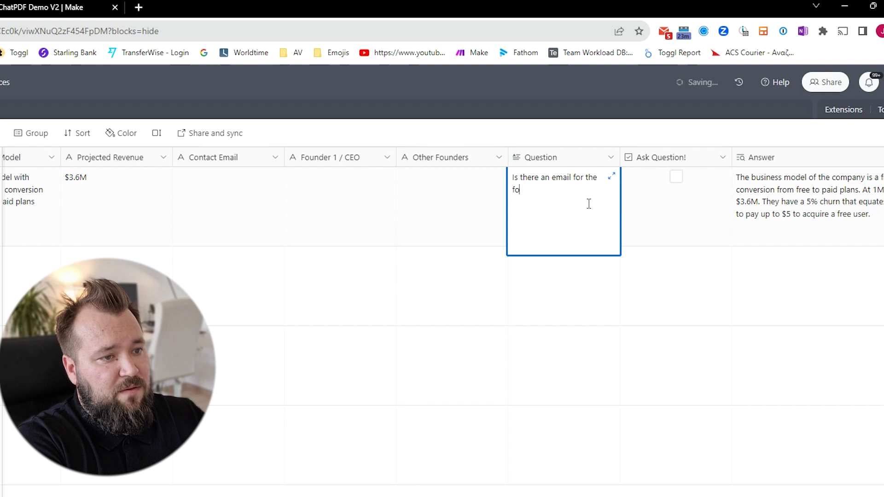
type("unders?")
key("Tab")
key("Return")
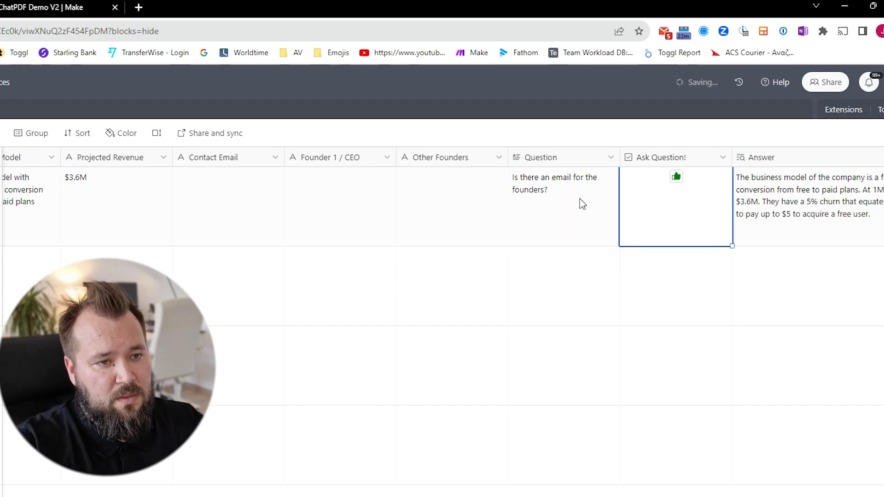
Step: Check the Answer citing page 13 and the auto-filled Contact Email value
scroll(579, 201, "right", 5)
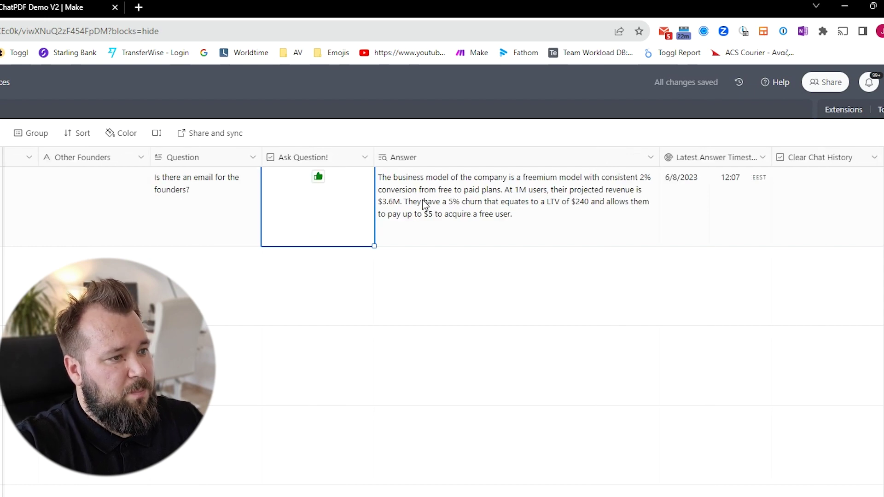
scroll(415, 205, "left", 2)
scroll(405, 205, "left", 6)
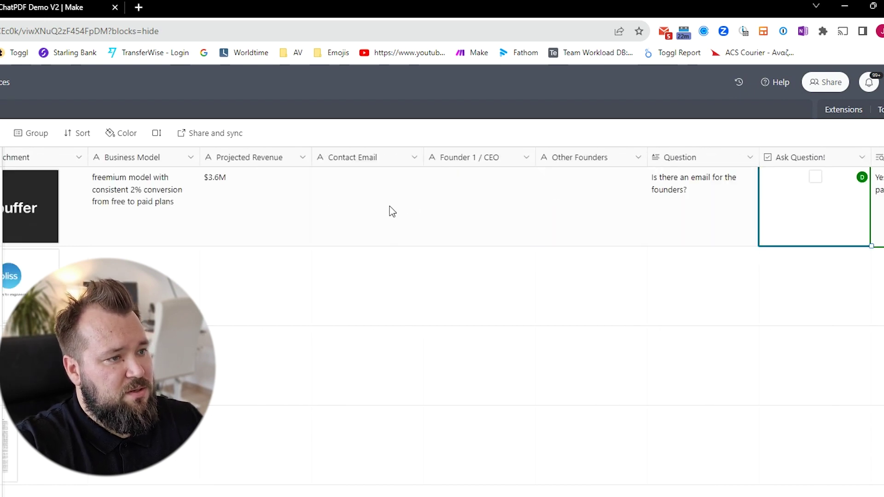
scroll(479, 203, "right", 6)
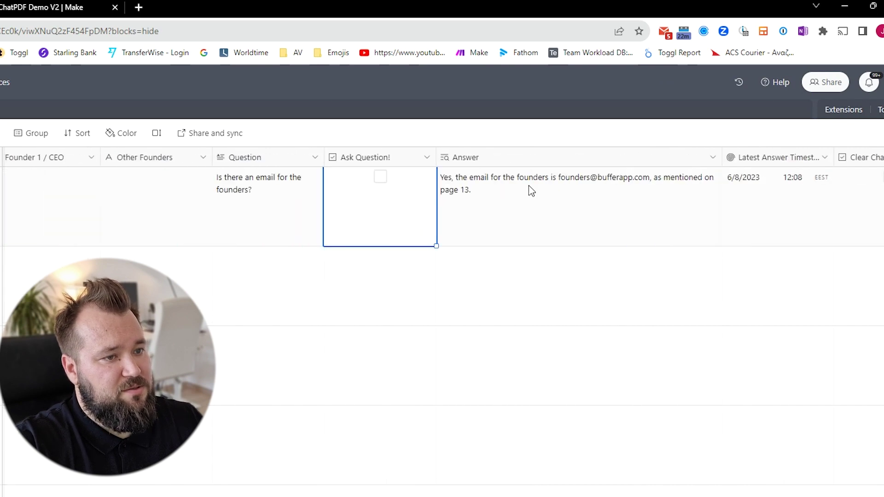
left_click(511, 196)
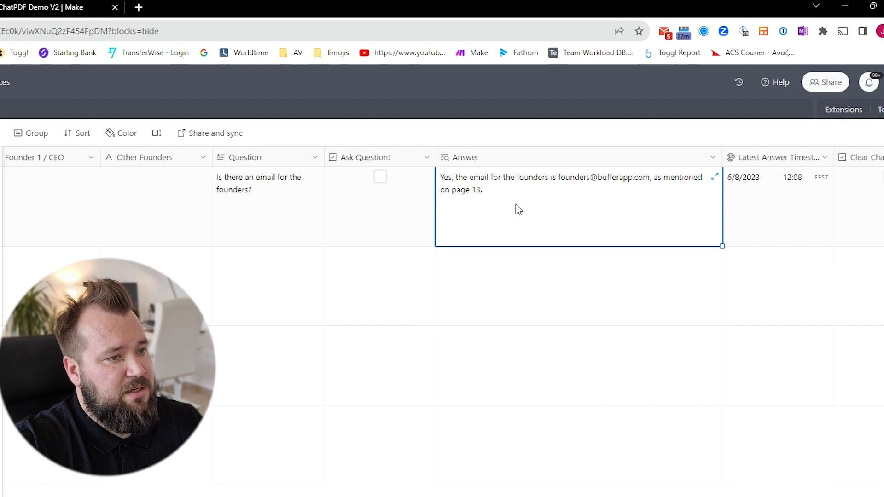
scroll(518, 209, "left", 4)
left_click(391, 138)
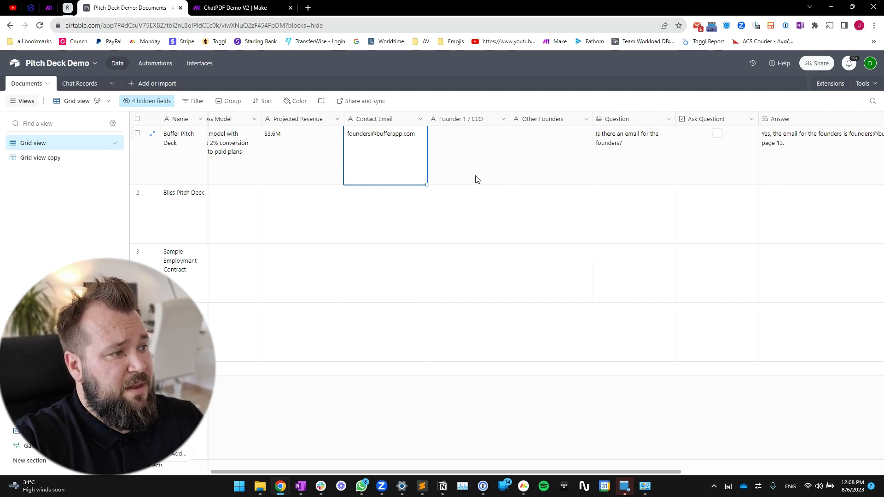
Step: Step through Buffer's extracted fields and select row 1 from Business Model to Other Founders
scroll(507, 181, "right", 2)
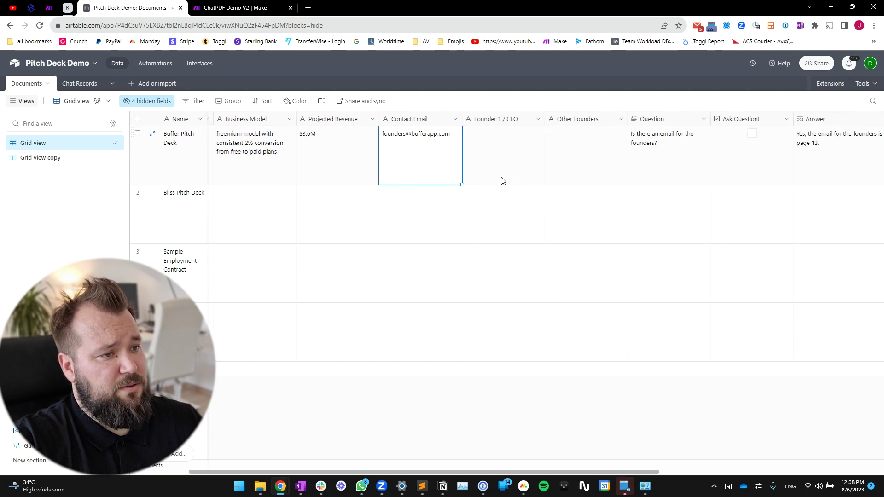
scroll(483, 185, "left", 1)
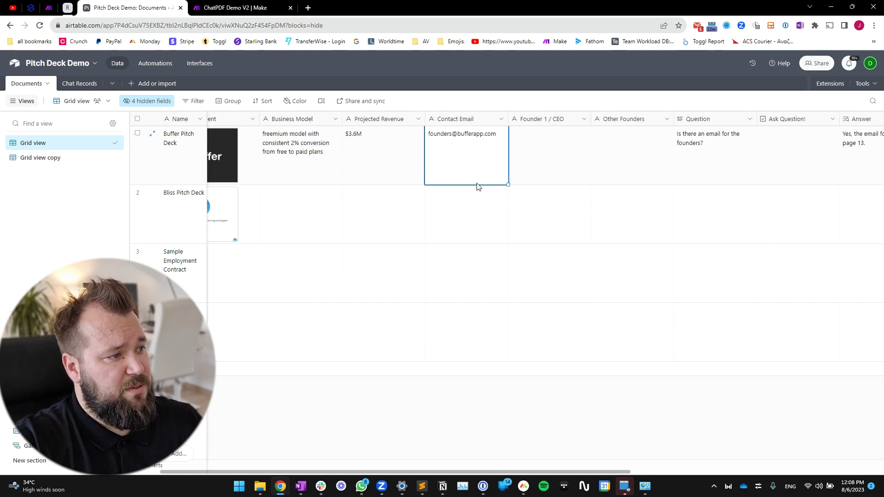
left_click(296, 155)
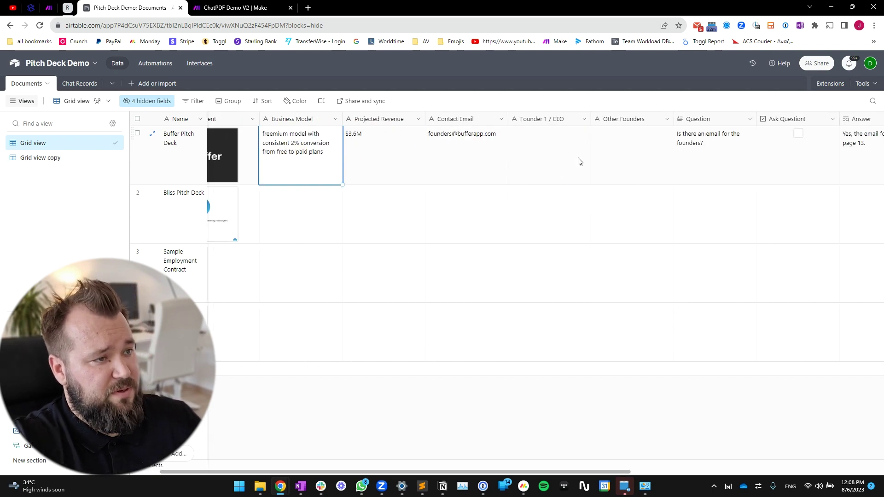
left_click(377, 138)
left_click(473, 153)
left_click(528, 152)
left_click(634, 153)
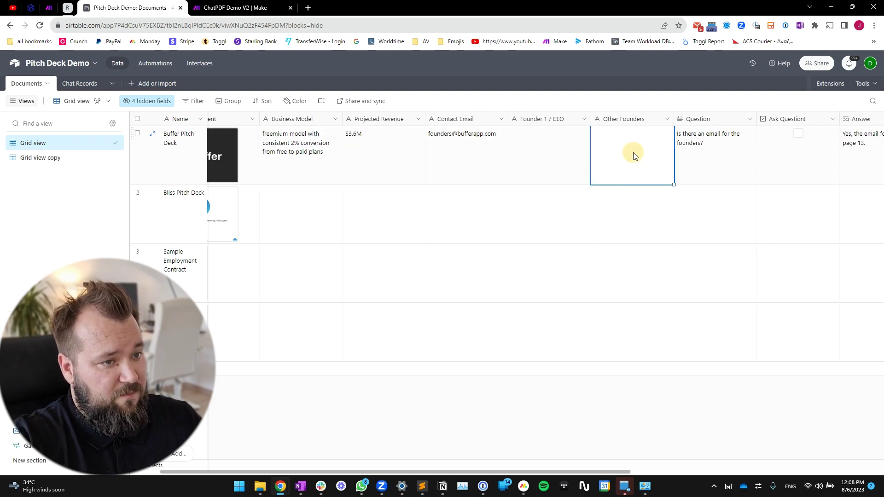
left_click_drag(299, 156, 622, 154)
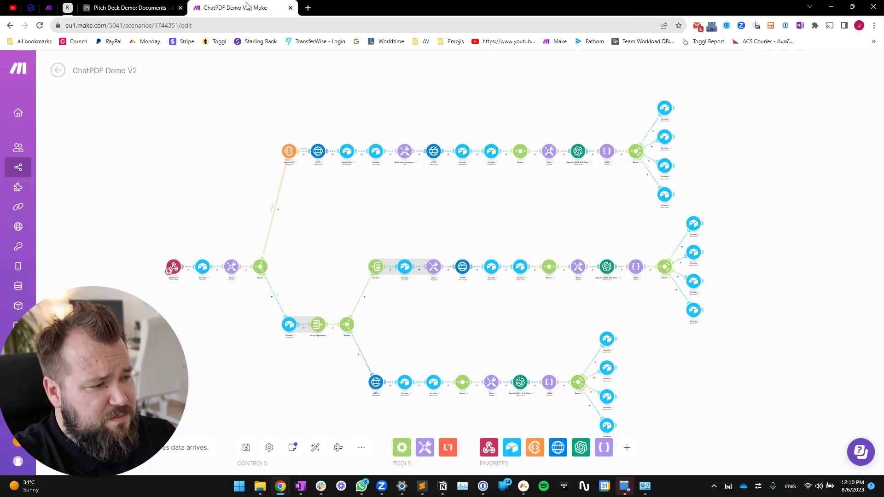
Step: Shift the scenario canvas and capture a screenshot of the whole flow
left_click(397, 188)
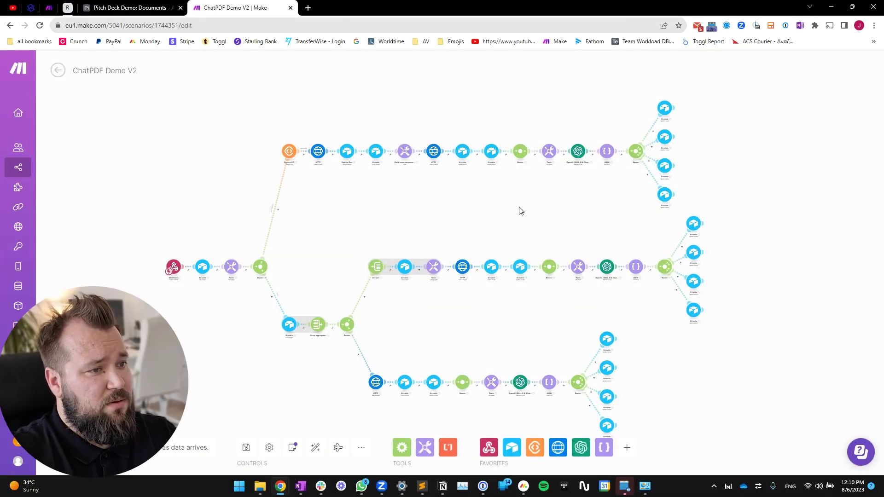
left_click_drag(499, 210, 493, 184)
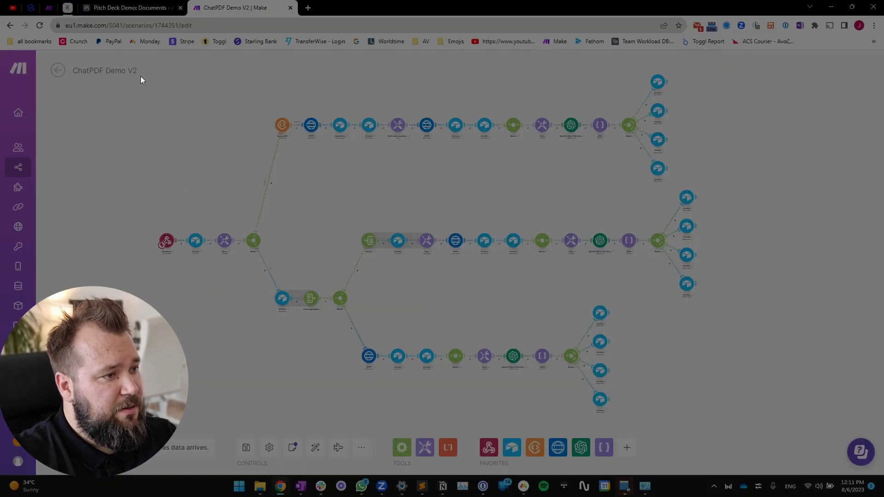
mouse_move(108, 51)
left_mouse_down()
mouse_move(785, 405)
mouse_move(775, 428)
left_mouse_up()
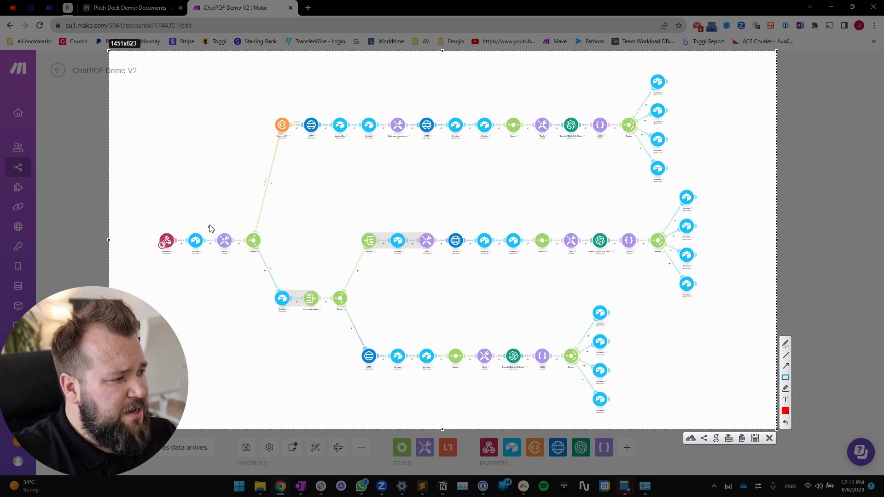
Step: Outline the Tools step and the three branches' final steps in red, then dismiss the overlay
left_click_drag(209, 225, 238, 255)
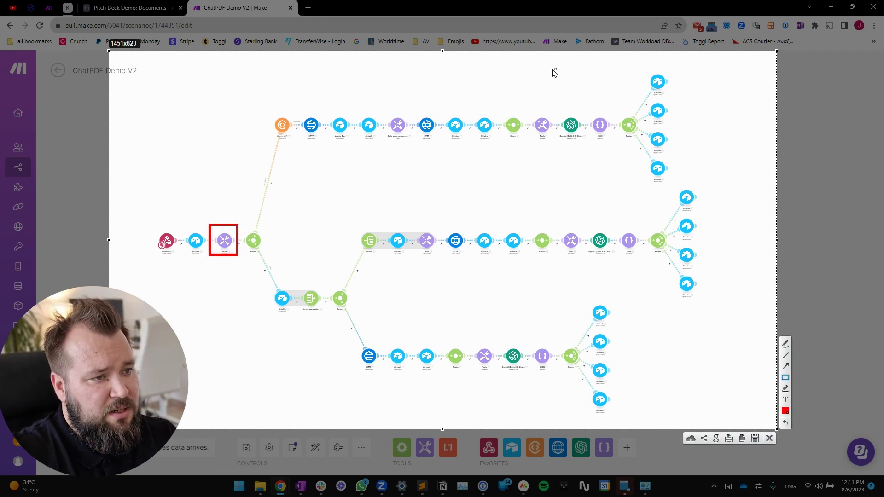
mouse_move(508, 64)
left_mouse_down()
mouse_move(530, 105)
mouse_move(638, 159)
mouse_move(673, 188)
left_mouse_up()
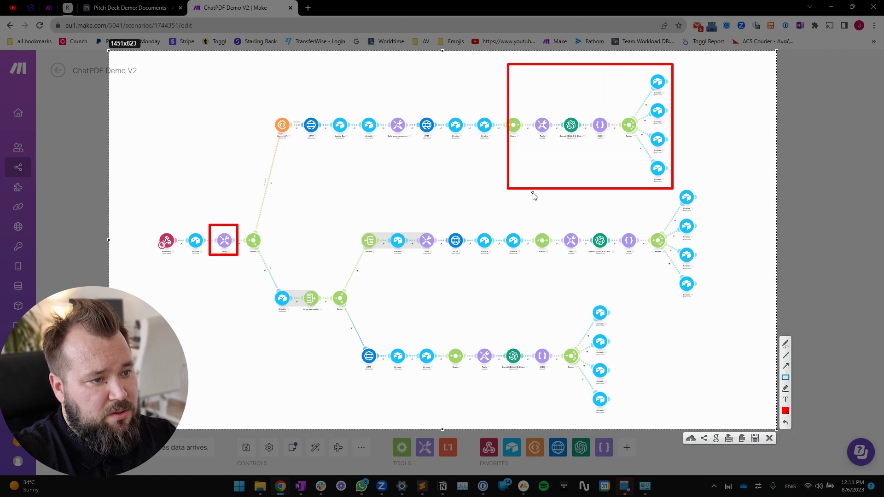
mouse_move(533, 192)
left_mouse_down()
mouse_move(676, 260)
mouse_move(700, 300)
left_mouse_up()
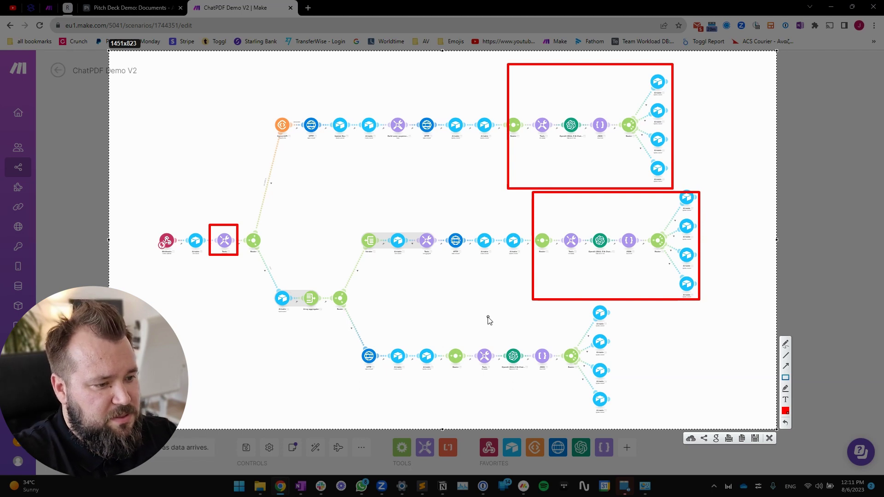
left_click_drag(444, 301, 621, 413)
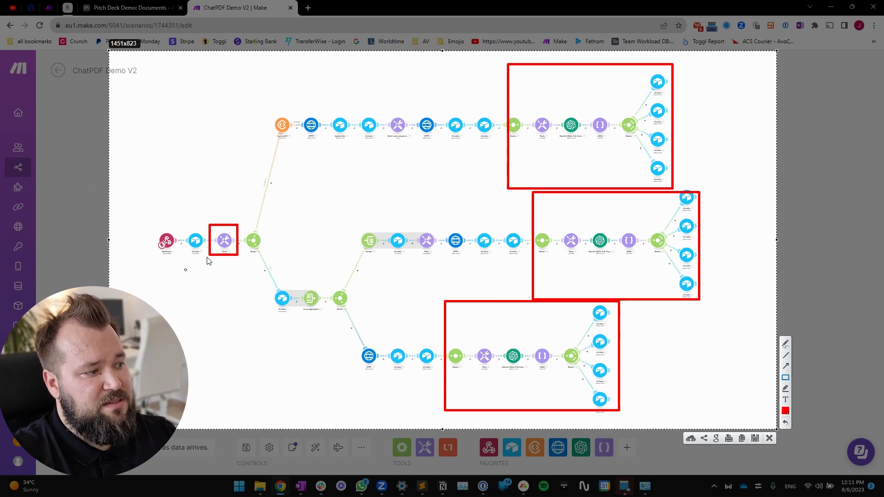
key("Escape")
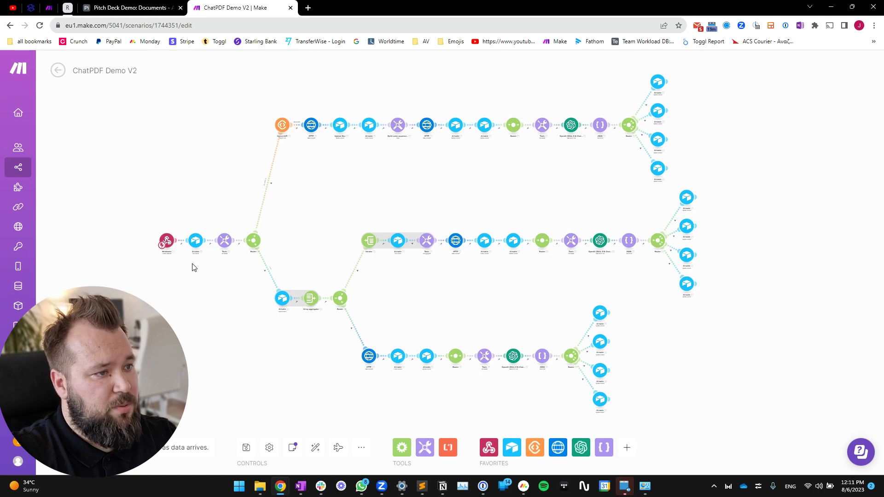
scroll(236, 254, "up", 5)
Step: Open the Tools step's custom_functions settings widened and highlight the function definition JSON
left_click_drag(214, 301, 331, 301)
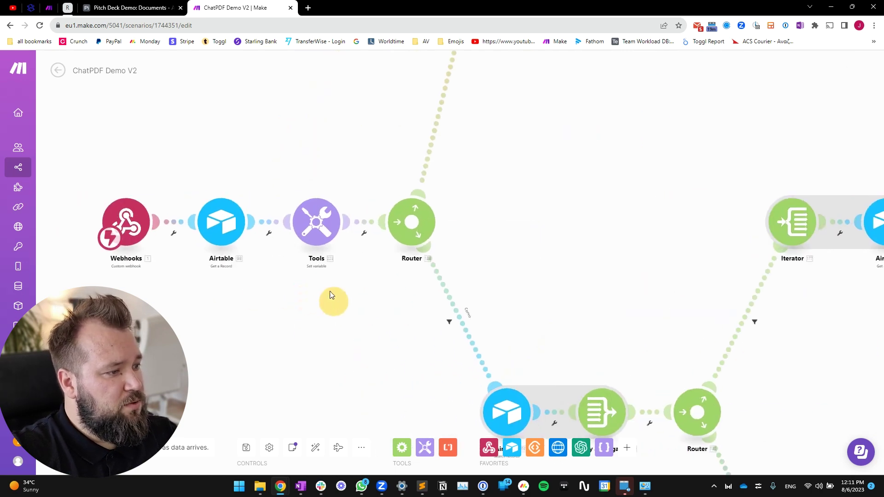
left_click(316, 222)
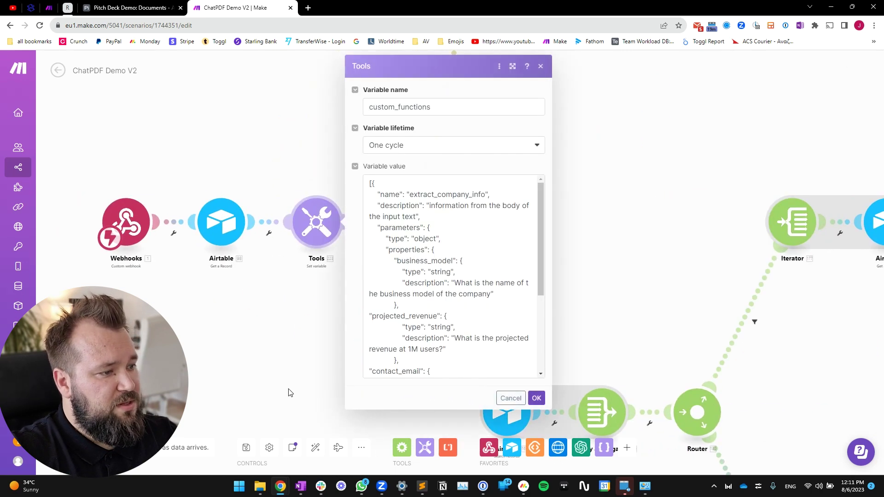
left_click(512, 65)
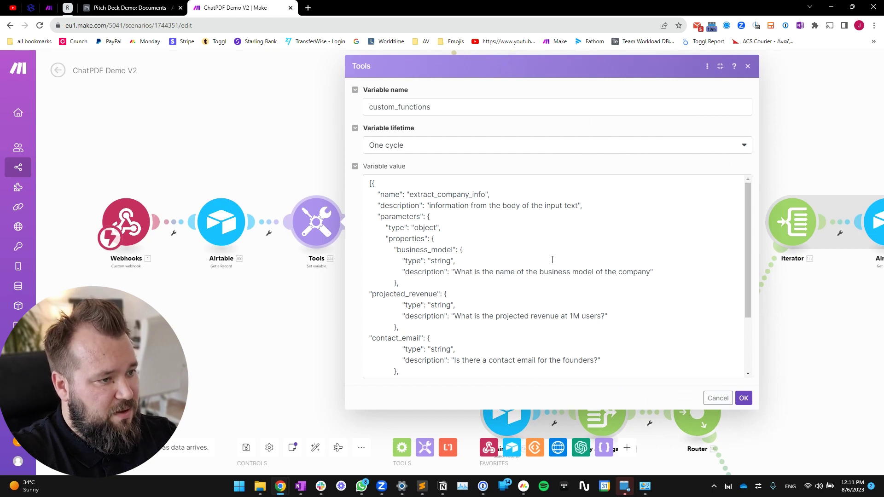
left_click_drag(370, 184, 619, 372)
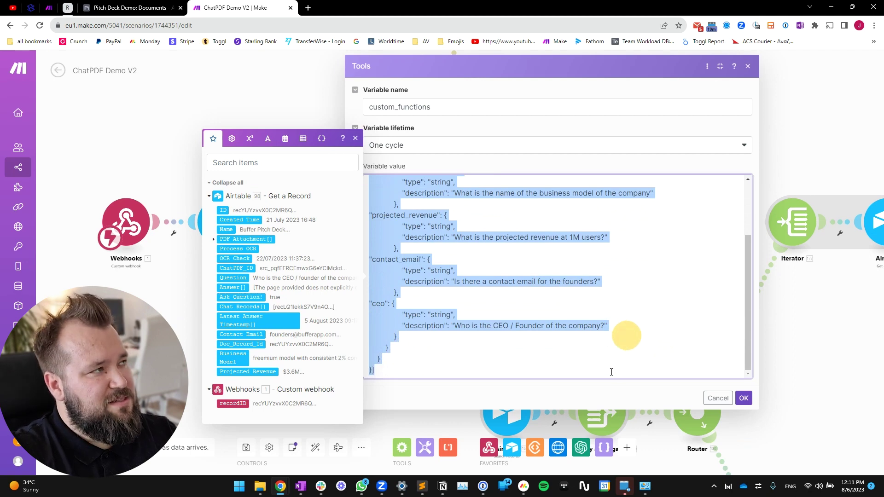
scroll(580, 354, "up", 3)
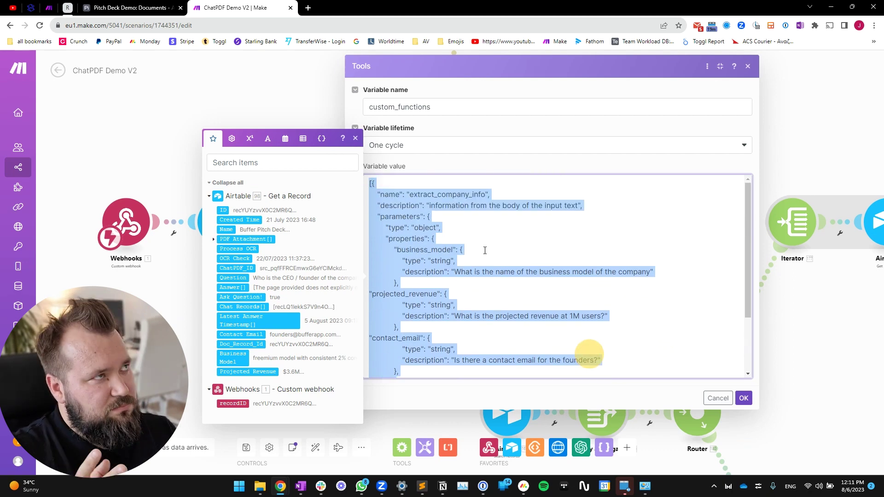
left_click(496, 222)
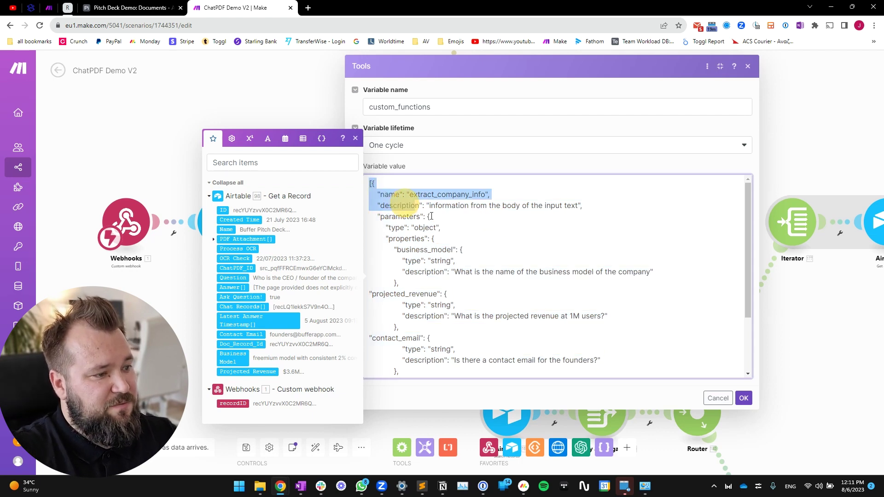
left_click_drag(431, 216, 612, 272)
left_click(612, 271)
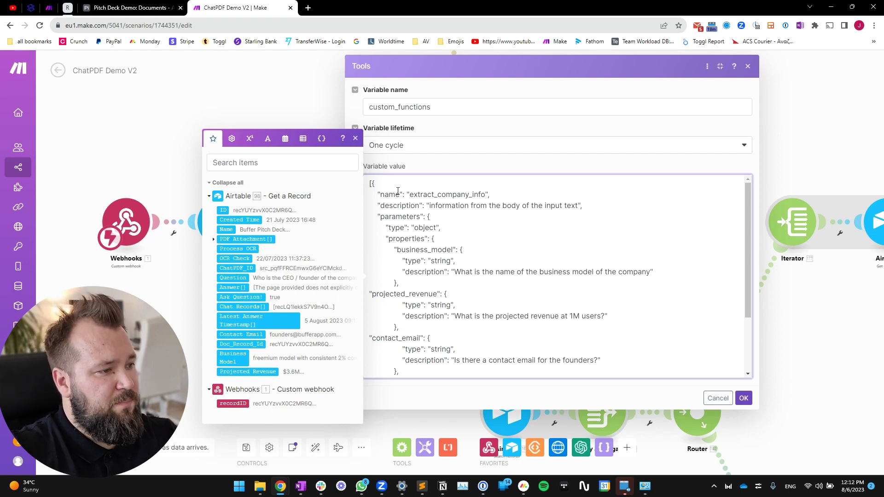
Step: Highlight the function's name, description, parameters type object and properties lines
left_click(355, 139)
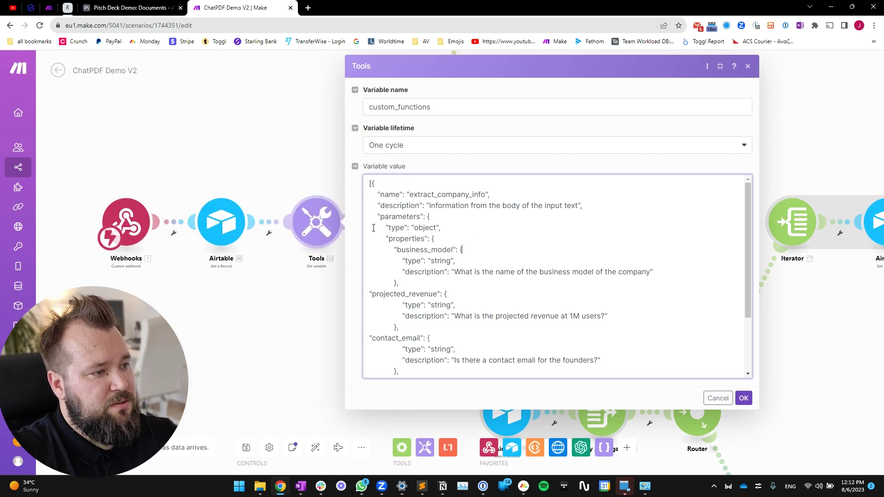
left_click(377, 196)
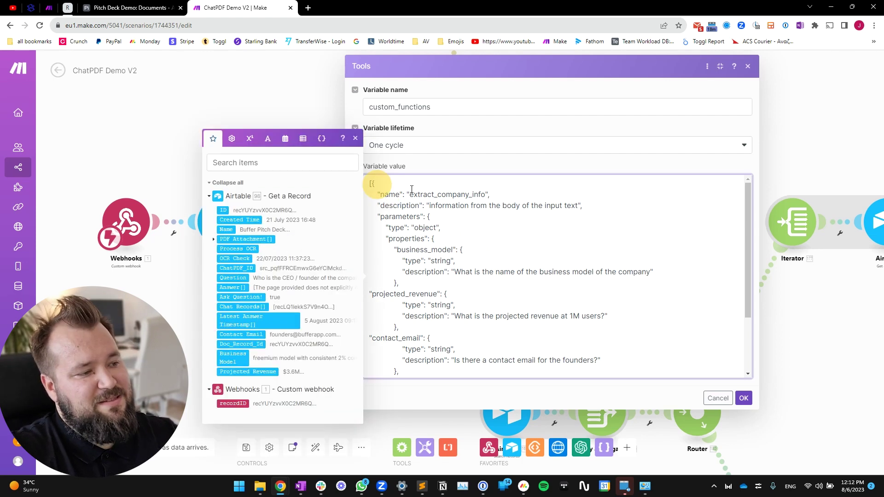
left_click_drag(387, 194, 494, 197)
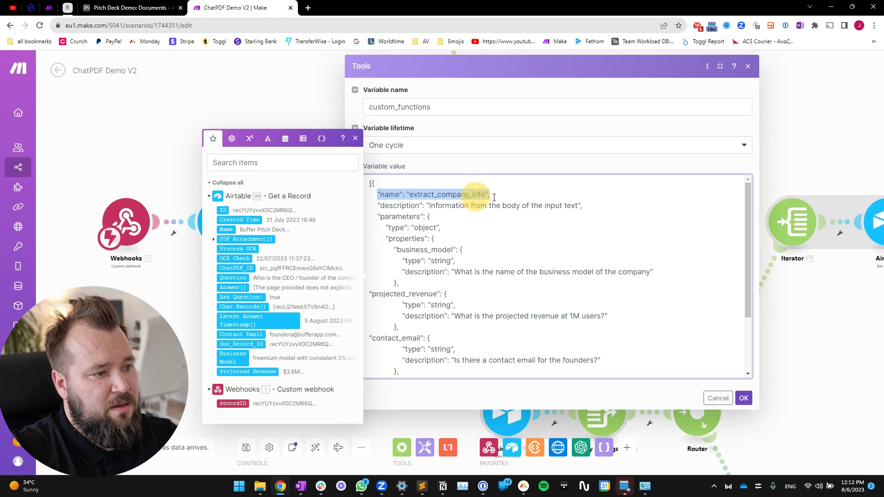
left_click_drag(377, 206, 579, 205)
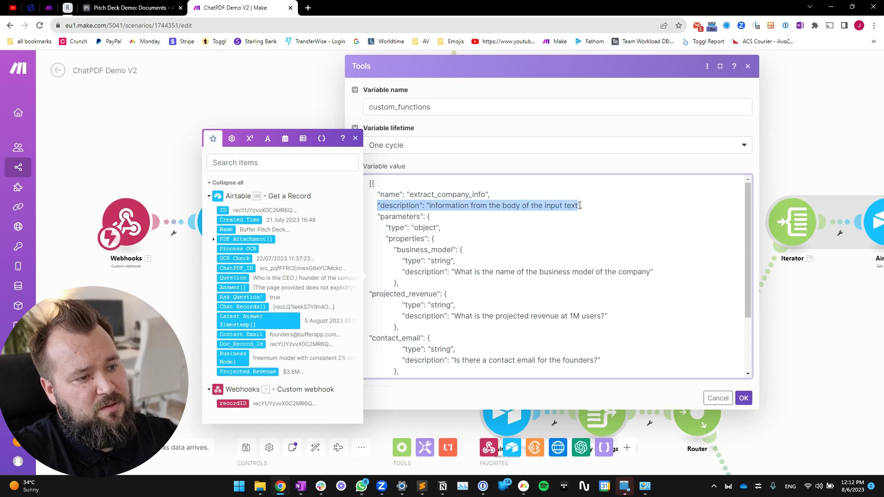
left_click(399, 245)
left_click_drag(379, 216, 430, 230)
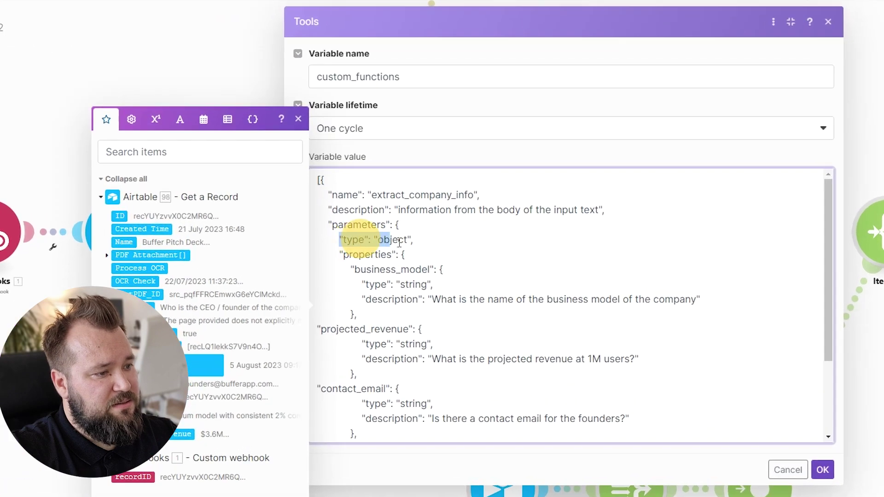
left_click_drag(339, 254, 407, 256)
Step: Highlight the business_model property block, its string type and its question text
left_click(367, 299)
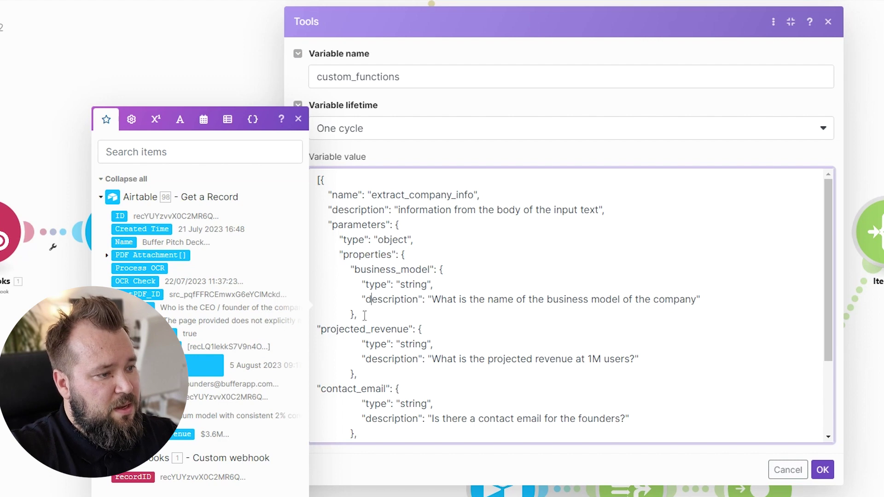
left_click_drag(359, 318, 351, 269)
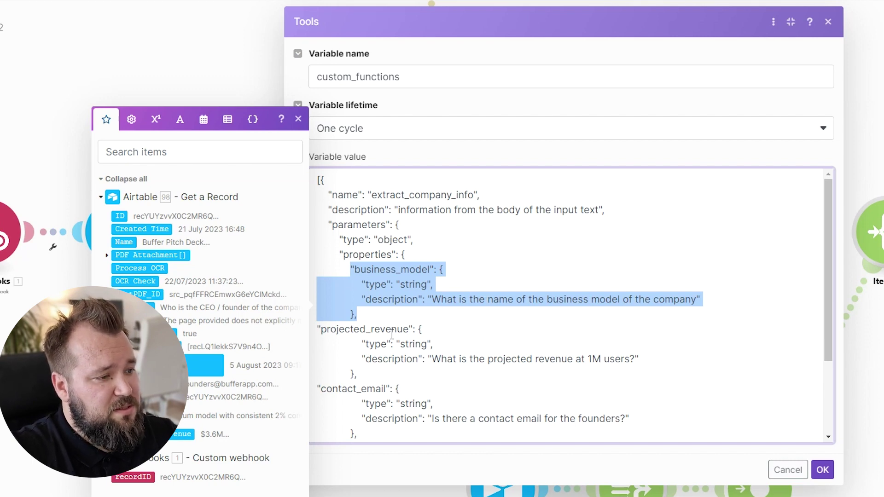
double_click(368, 286)
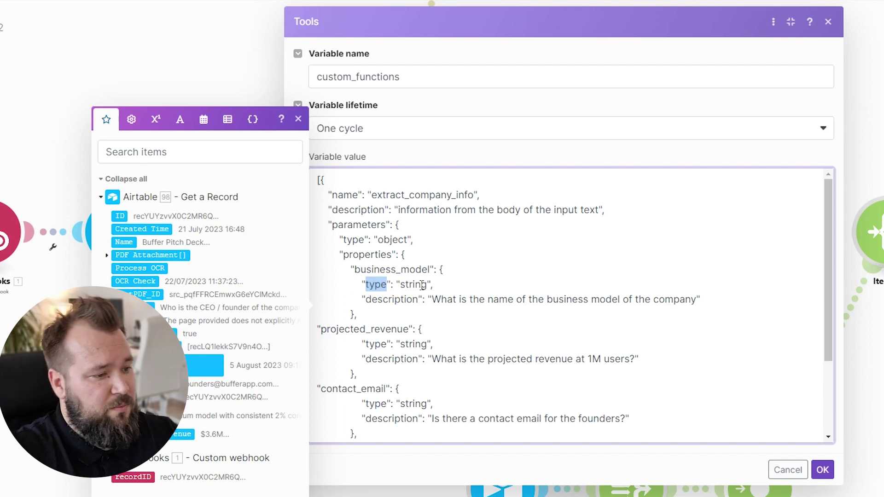
double_click(412, 285)
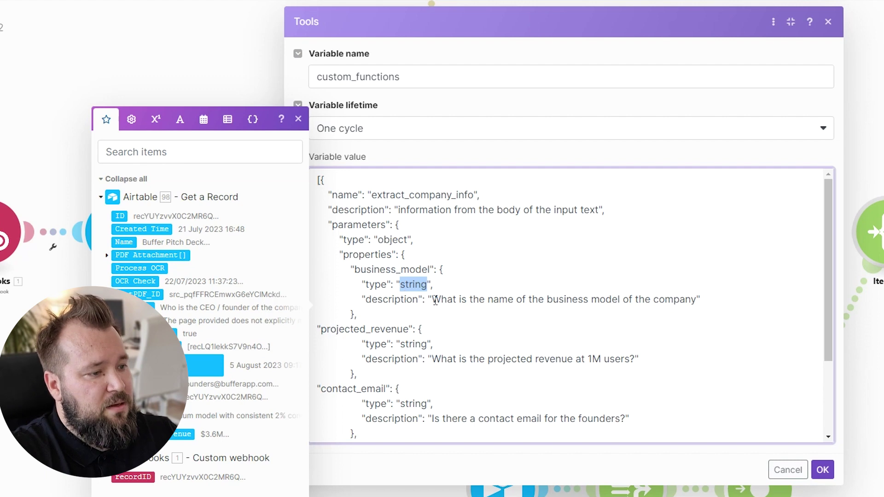
left_click_drag(433, 300, 696, 302)
scroll(506, 331, "down", 2)
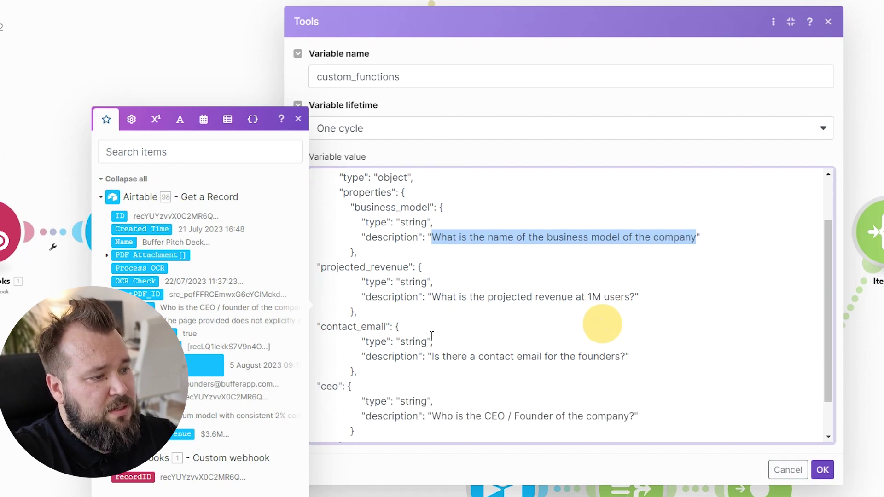
Step: Go over the projected_revenue question text and contact_email's string type
left_click_drag(317, 267, 423, 273)
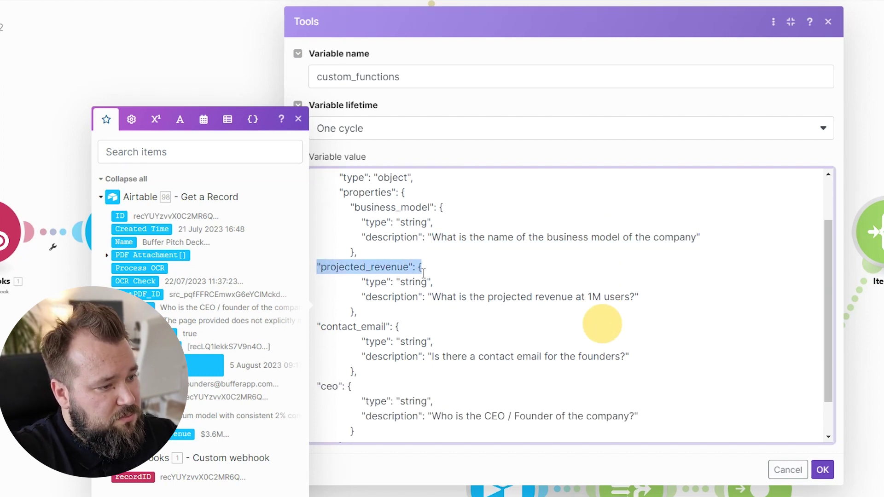
left_click(437, 295)
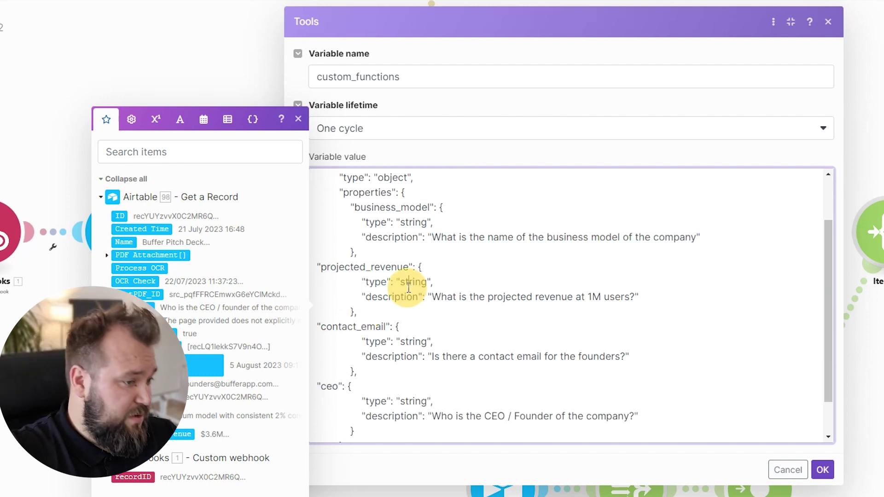
left_click(438, 297)
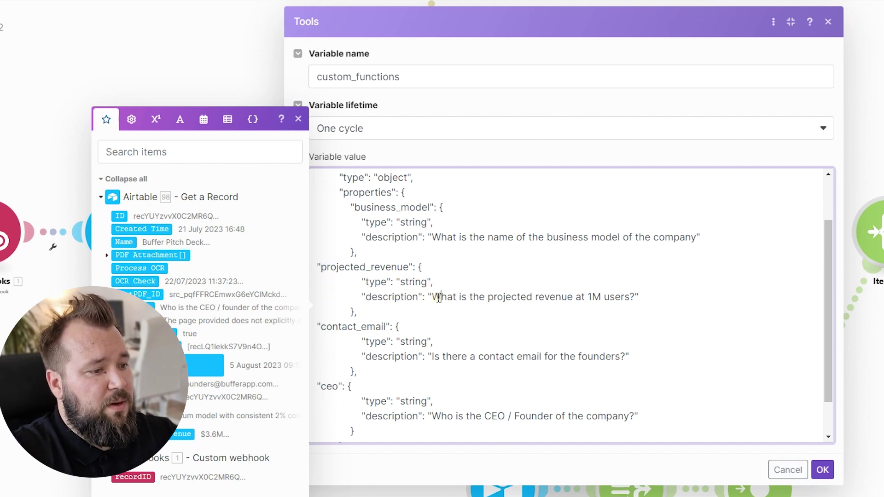
left_click(438, 296)
left_click_drag(441, 297, 636, 297)
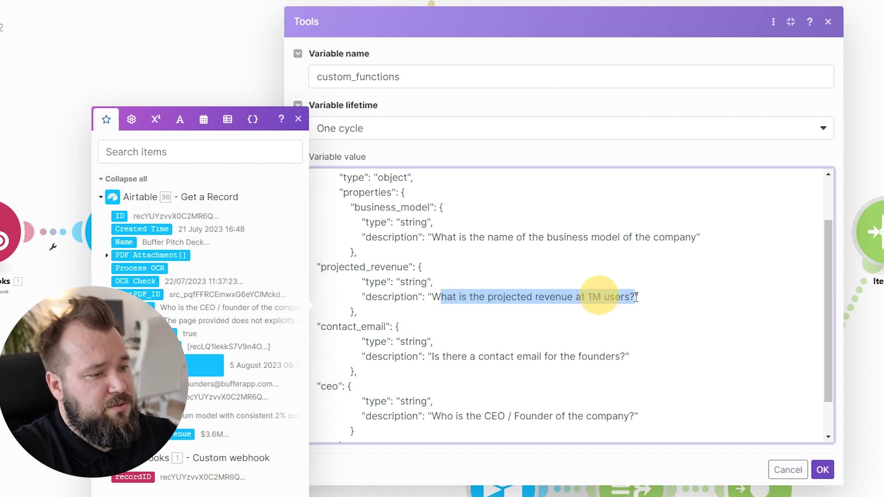
left_click(570, 320)
scroll(570, 320, "down", 2)
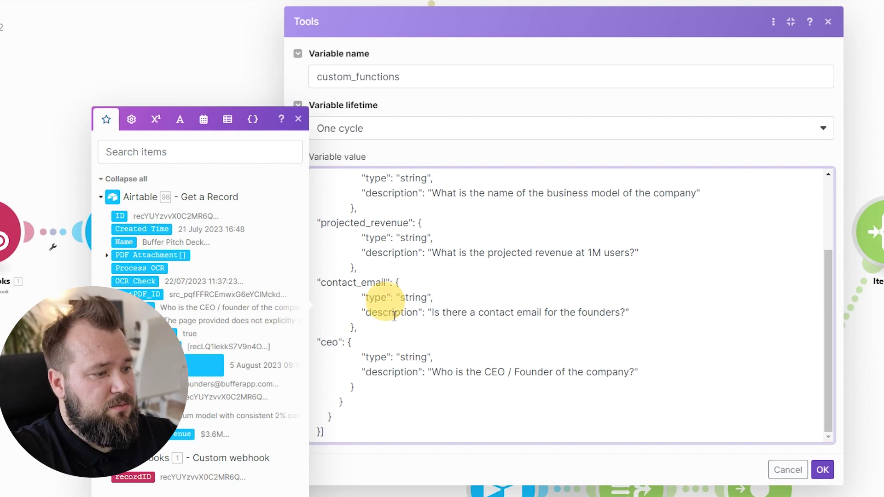
left_click(385, 302)
left_click_drag(401, 299, 630, 313)
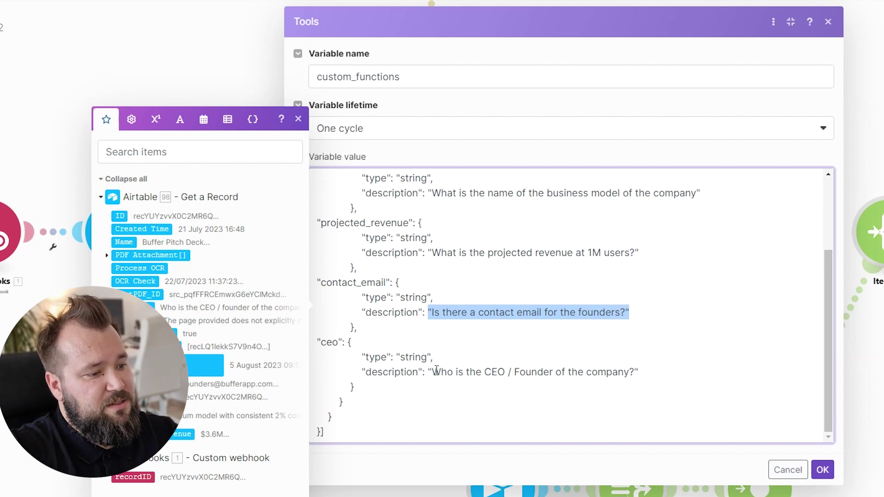
Step: Select the ceo property block, described 'Who is the CEO / Founder of the company?'
left_click_drag(428, 371, 647, 370)
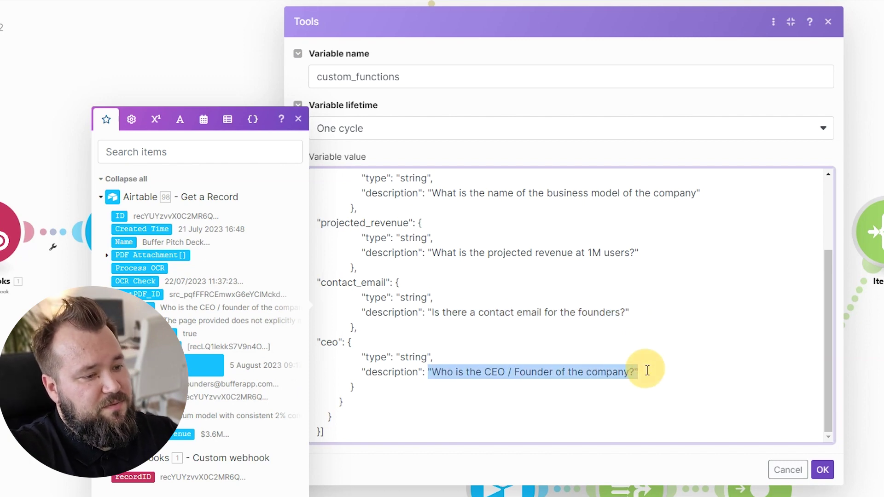
left_click(647, 371)
left_click(418, 370)
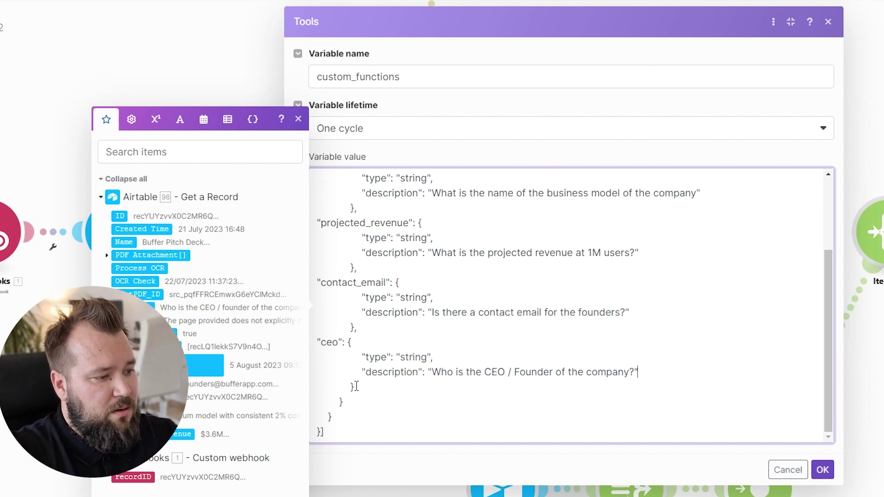
left_click_drag(356, 386, 319, 342)
key("ctrl+c")
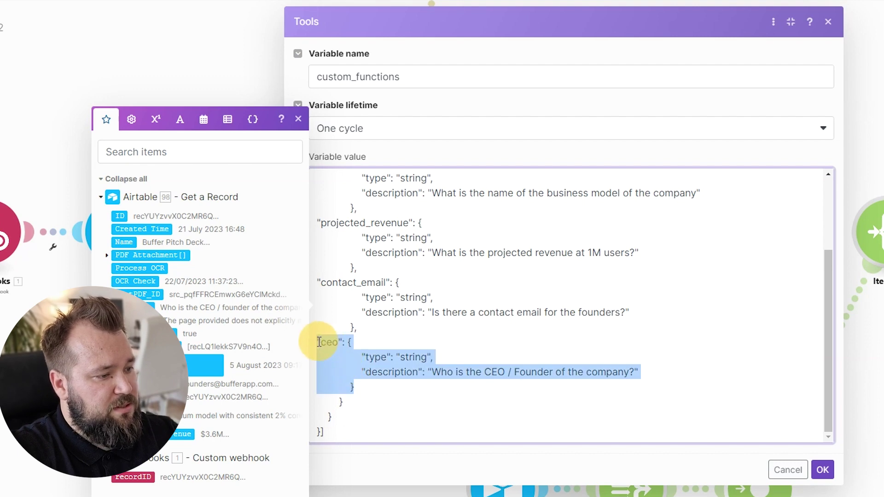
Step: Paste a copy of the ceo block below it and rename its key to year_founded
left_click(381, 386)
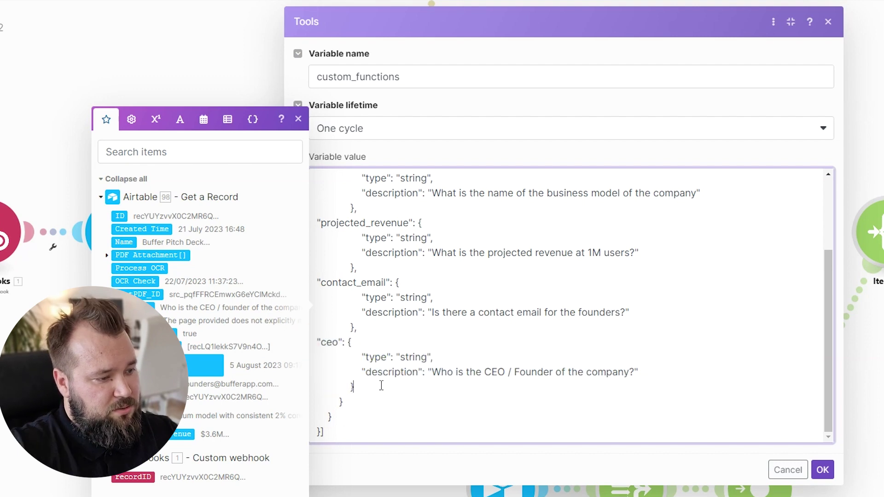
key("Return")
key("ctrl+v")
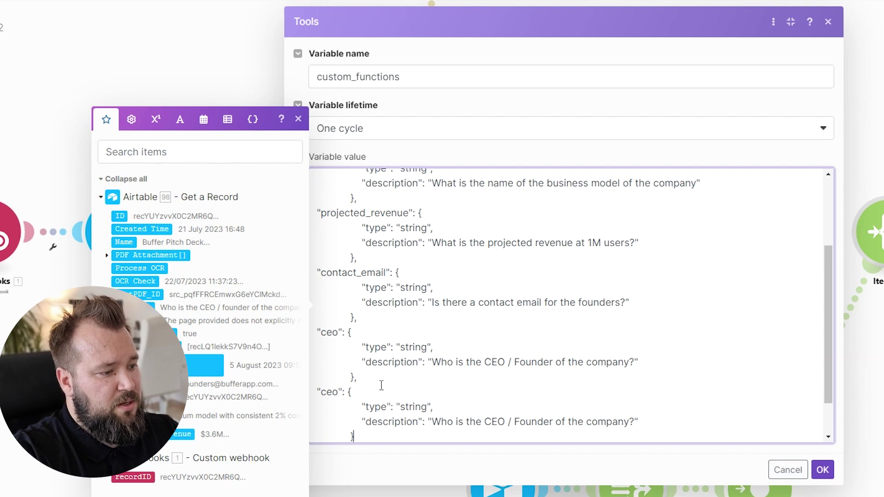
double_click(324, 392)
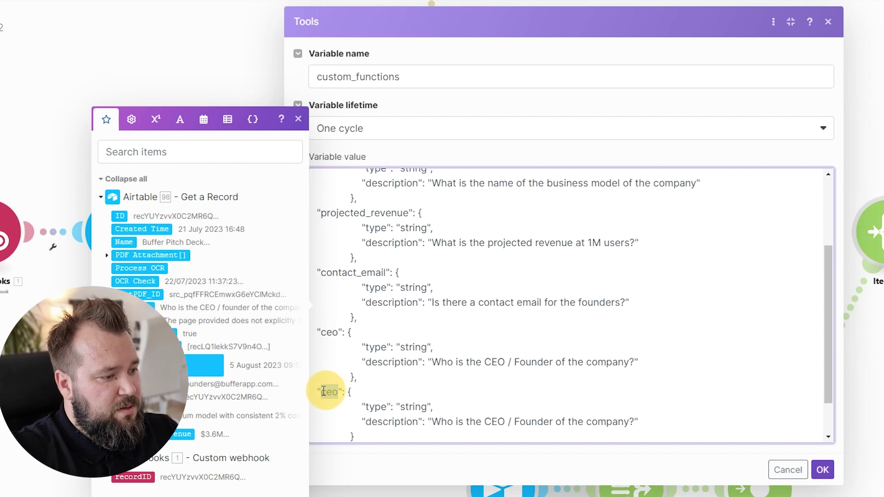
type("fou")
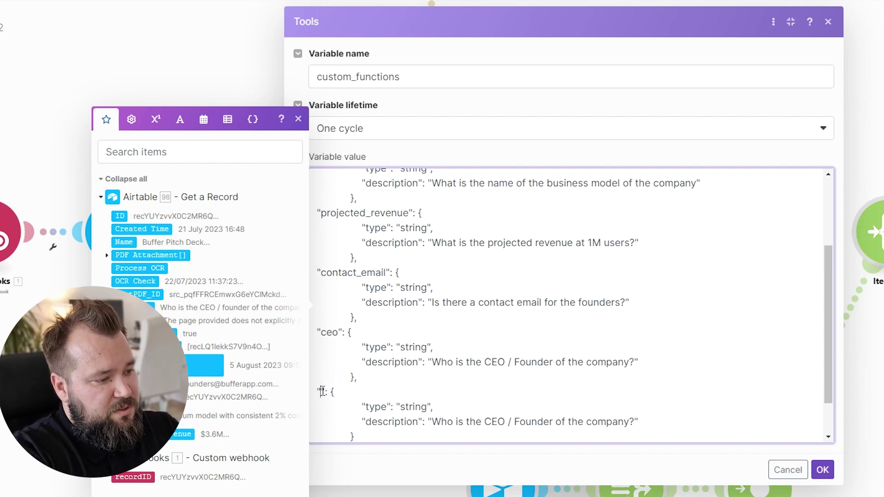
key("BackSpace")
key("BackSpace")
key("BackSpace")
type("year_")
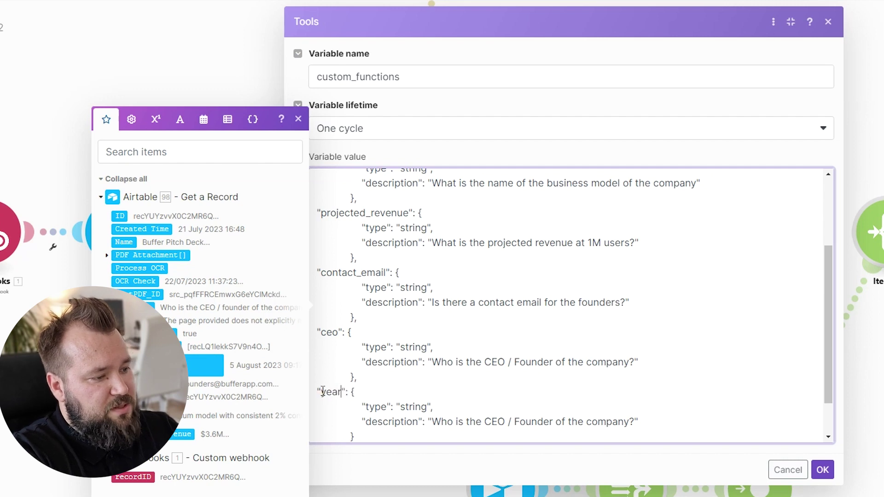
type("founded")
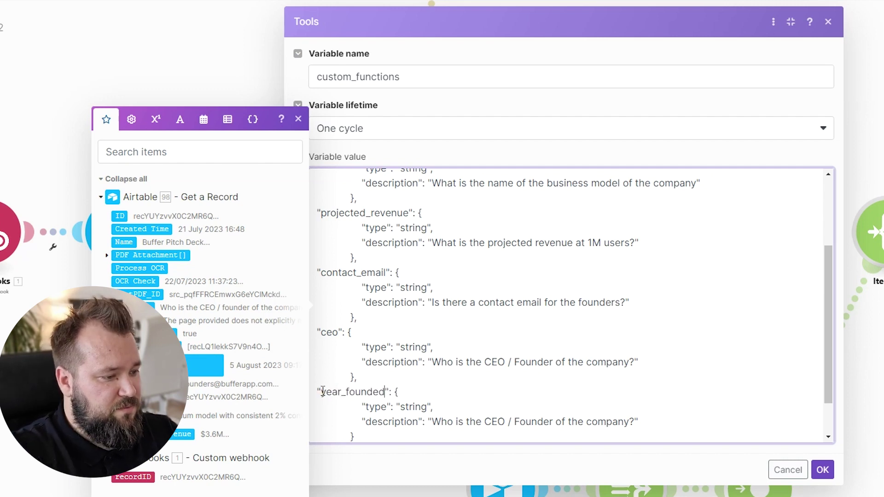
Step: Set its description to 'When was the company founded or produced its first product?'
scroll(322, 392, "down", 2)
left_click_drag(431, 372, 636, 373)
type("When was the")
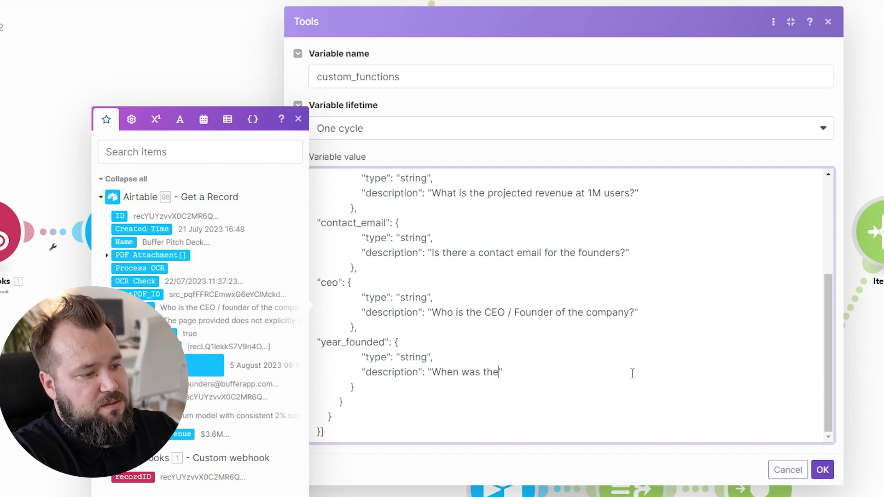
type(" company")
type(" founded")
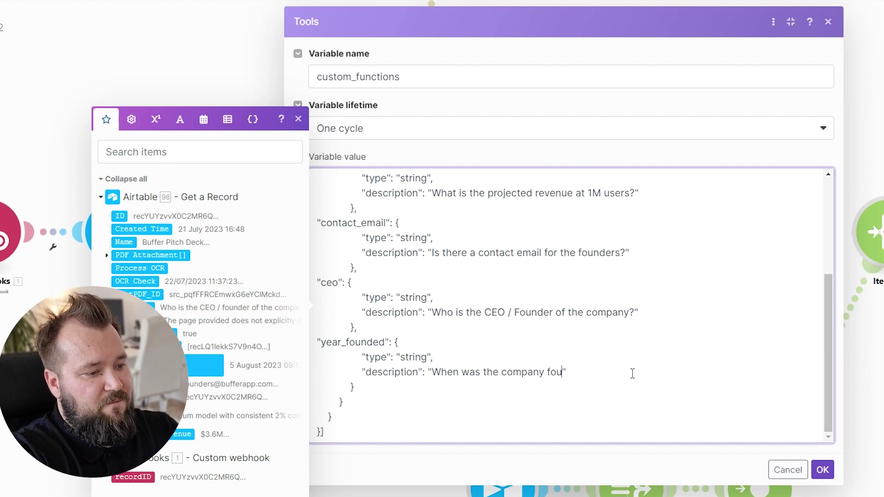
type(" or ")
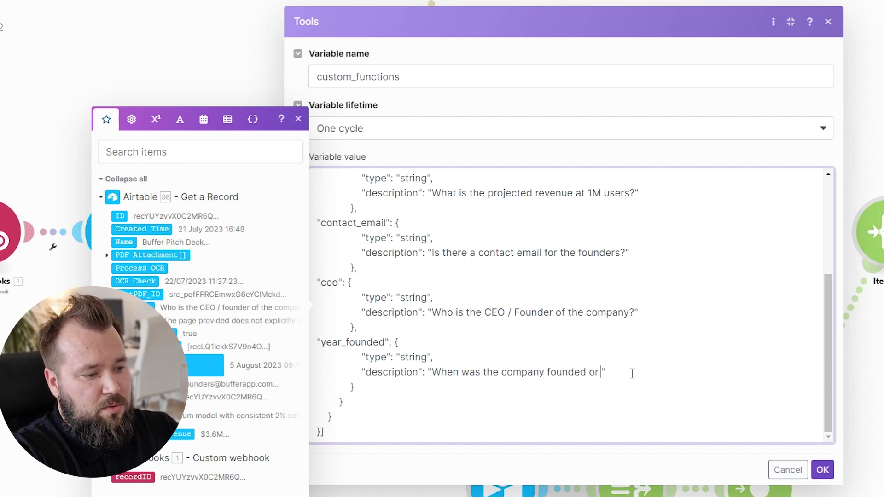
type("produced its")
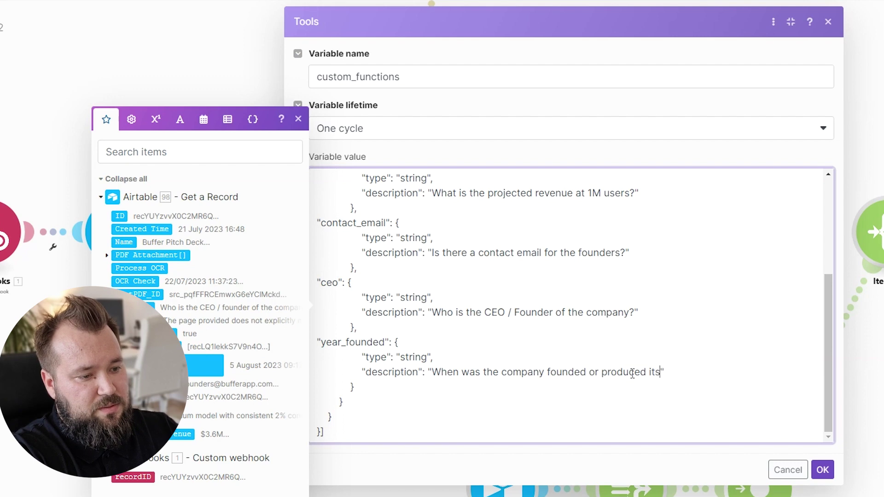
type(" first product?")
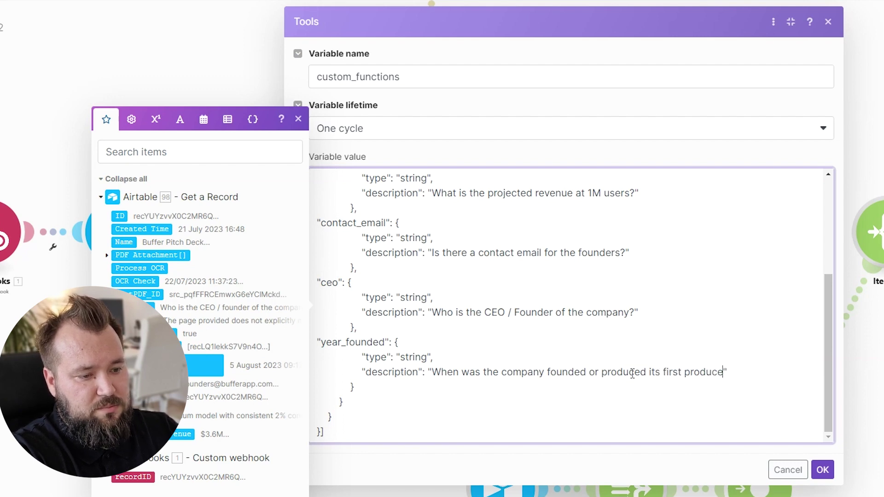
left_click(368, 388)
left_click_drag(368, 388, 306, 344)
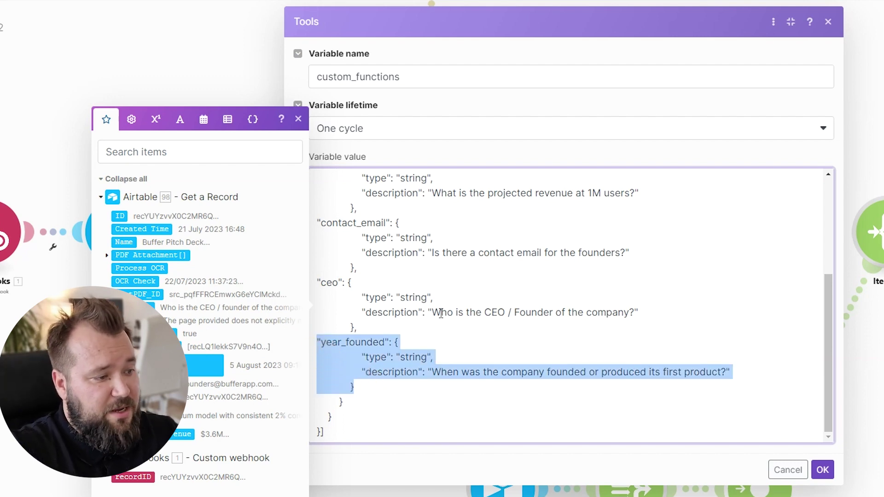
scroll(440, 317, "up", 5)
scroll(441, 315, "down", 3)
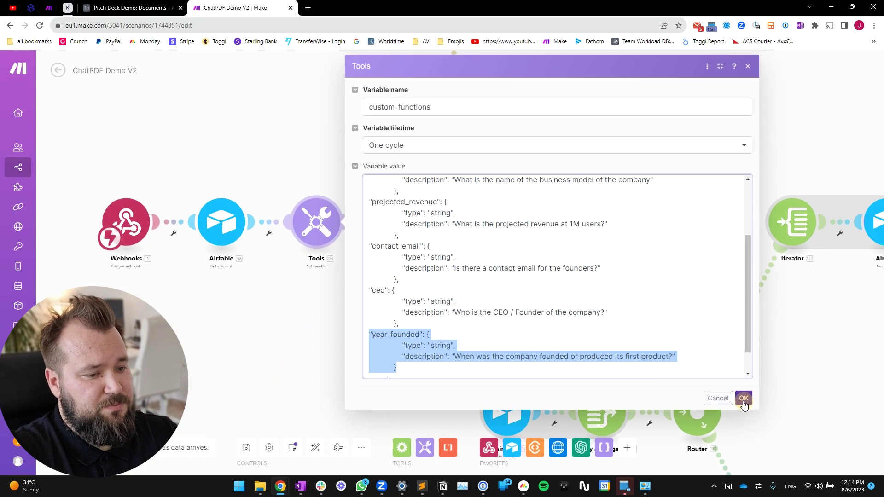
Step: Save custom_functions and open the about_the_company variable module to inspect its mapped value
left_click(823, 469)
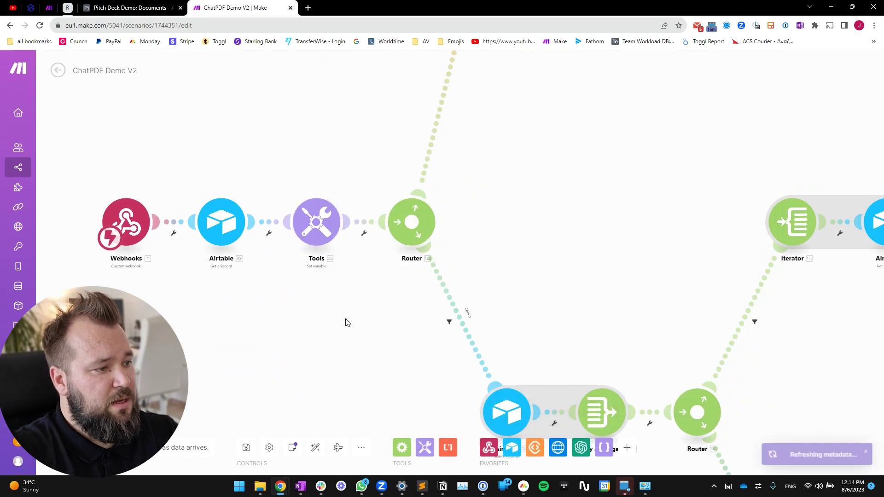
left_click_drag(531, 202, 374, 207)
left_click_drag(491, 232, 383, 217)
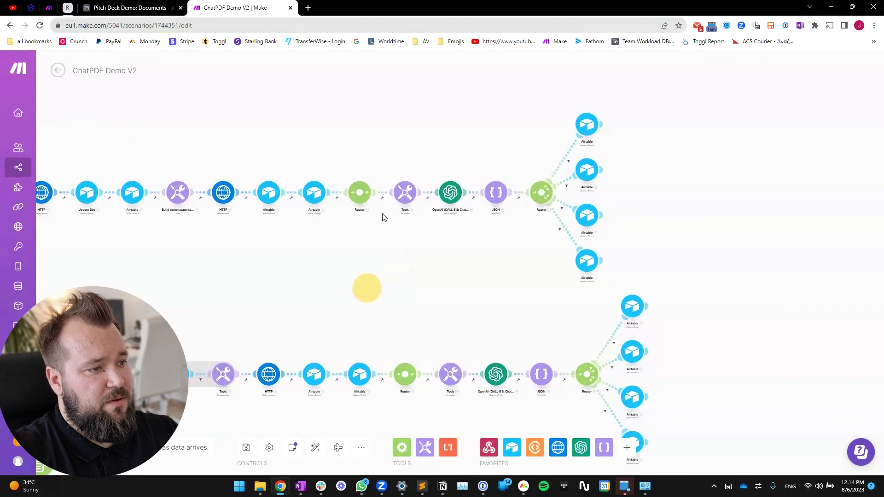
left_click(390, 94)
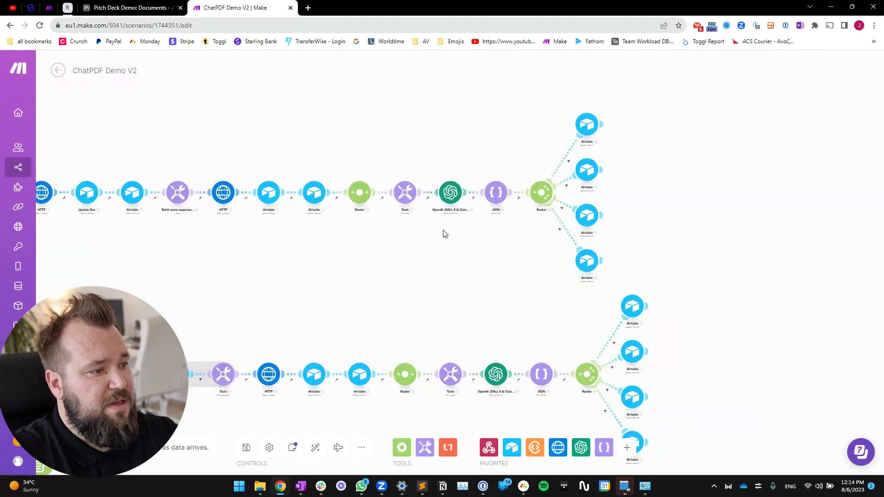
left_click(405, 203)
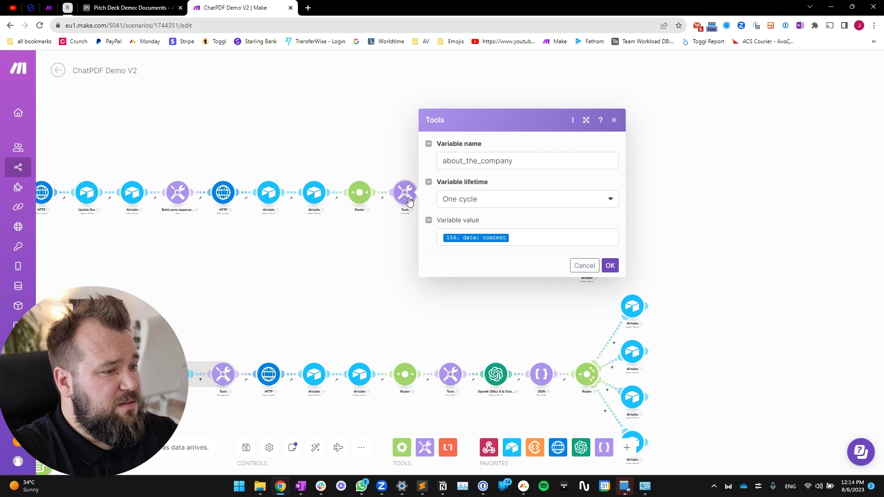
left_click_drag(445, 160, 512, 162)
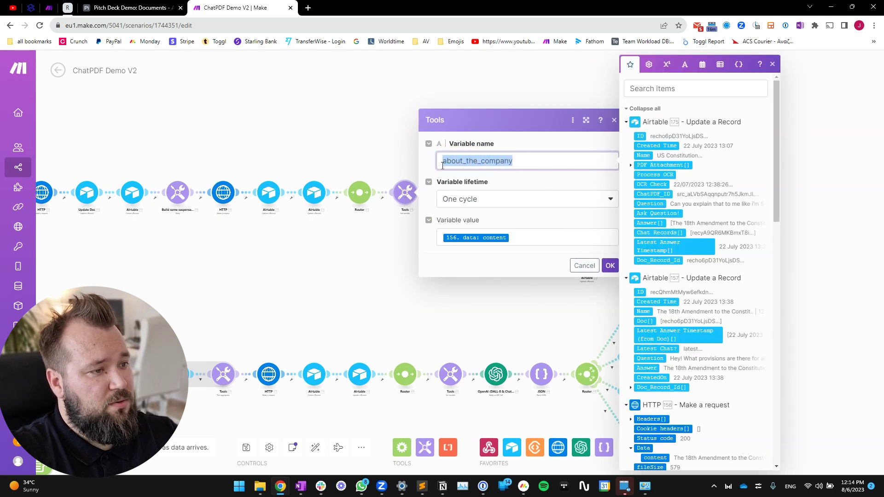
left_click(531, 240)
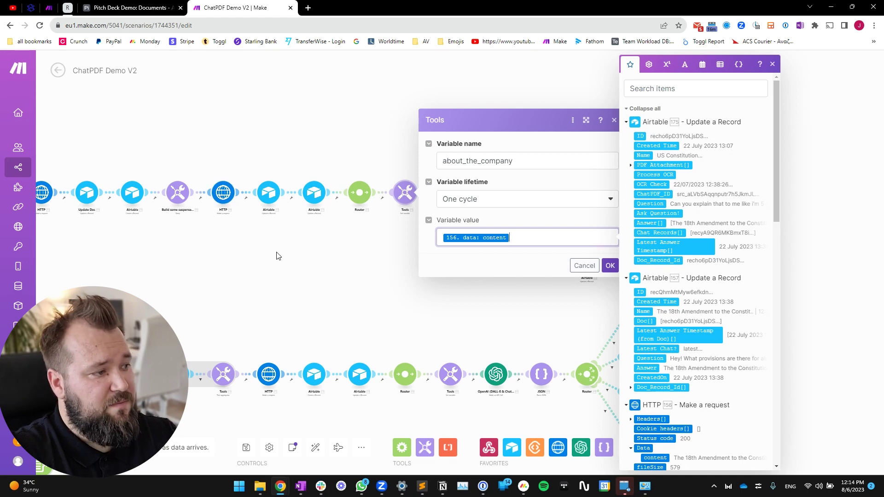
Step: Check the stored email answer in the Pitch Deck Demo base, then close the about_the_company settings
left_click(138, 7)
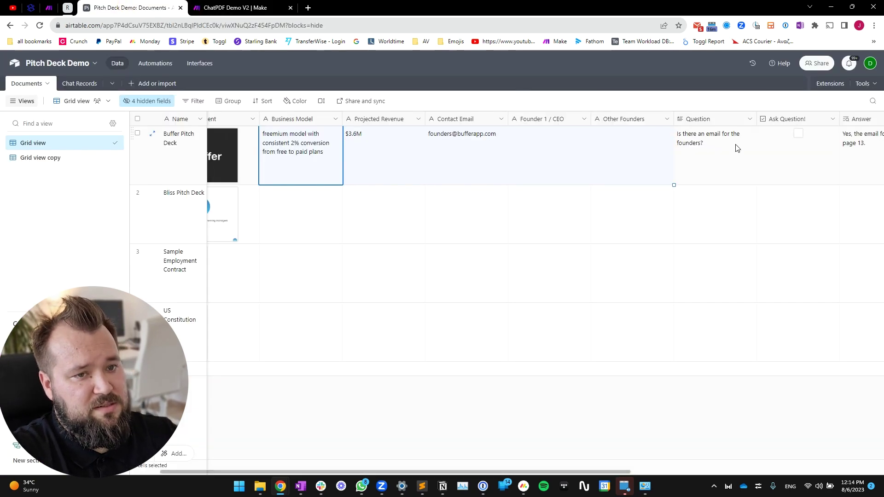
scroll(682, 147, "right", 5)
left_click(619, 148)
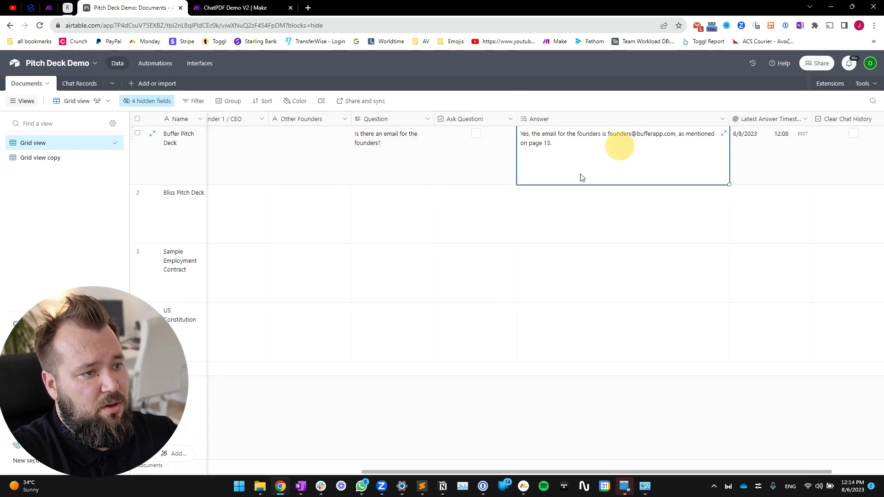
left_click(235, 7)
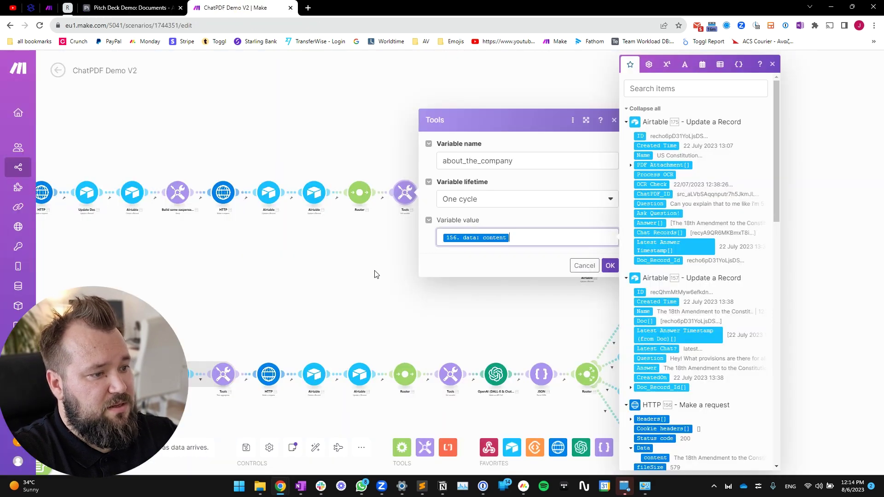
left_click(374, 274)
Step: Open the OpenAI Make an API Call settings and point out the /v1/chat/completions endpoint
left_click(452, 192)
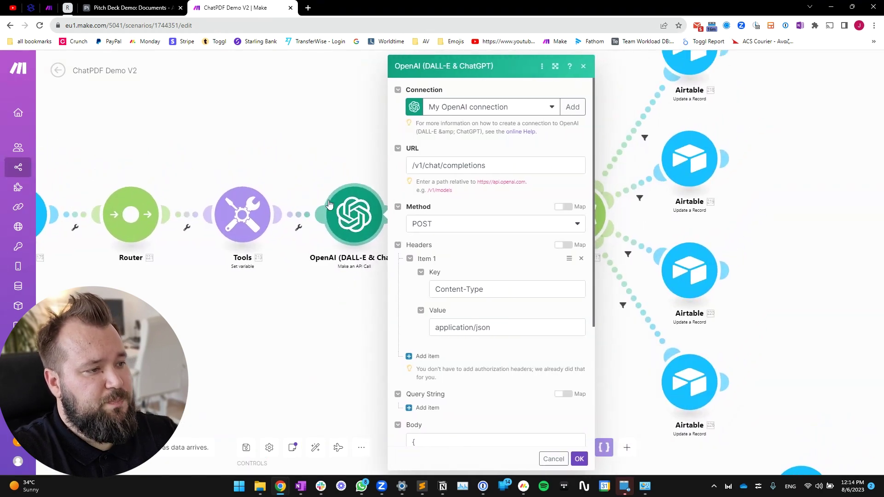
left_click_drag(407, 166, 491, 174)
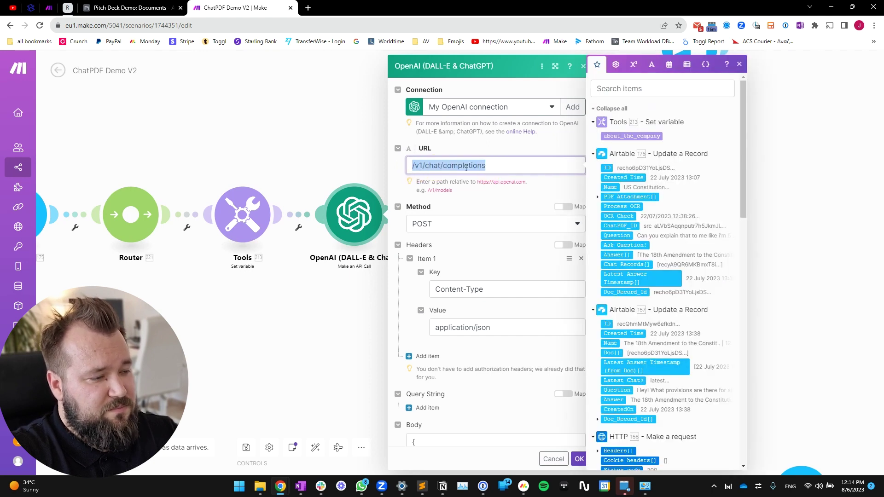
left_click(495, 206)
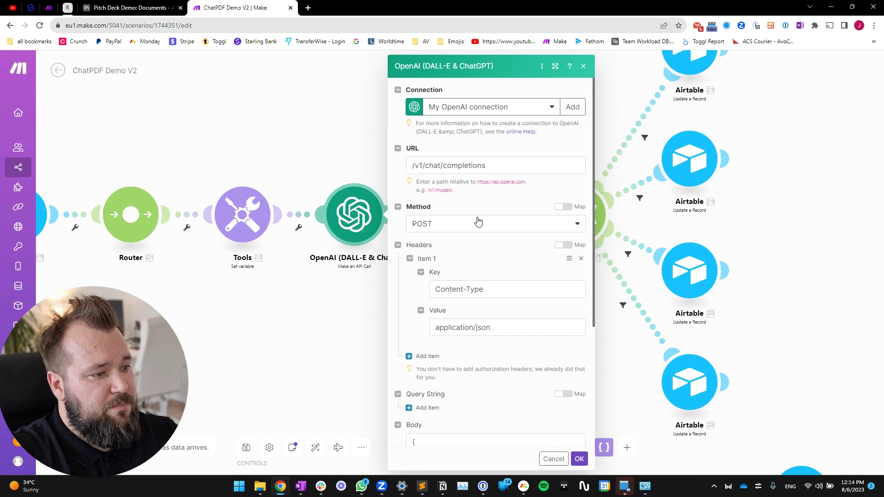
scroll(495, 325, "down", 4)
scroll(469, 208, "up", 1)
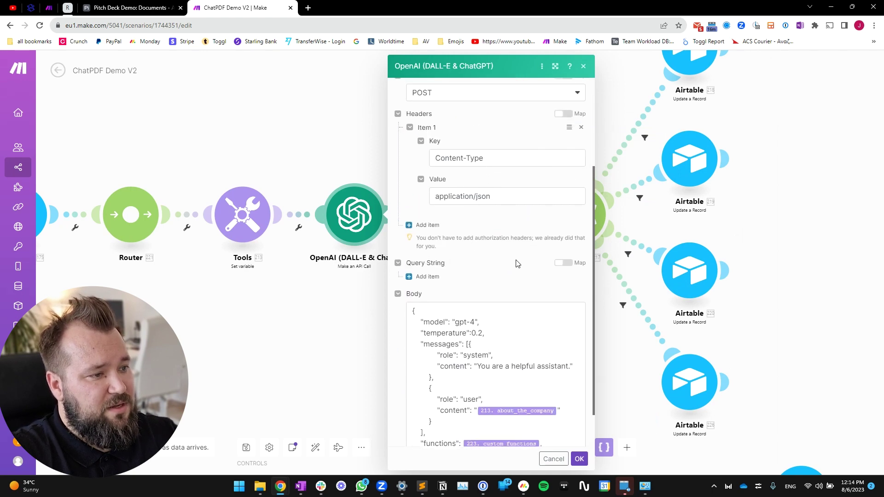
Step: Widen the panel and highlight the request body JSON and its model gpt-4 line
left_click(556, 66)
left_click_drag(412, 276, 608, 424)
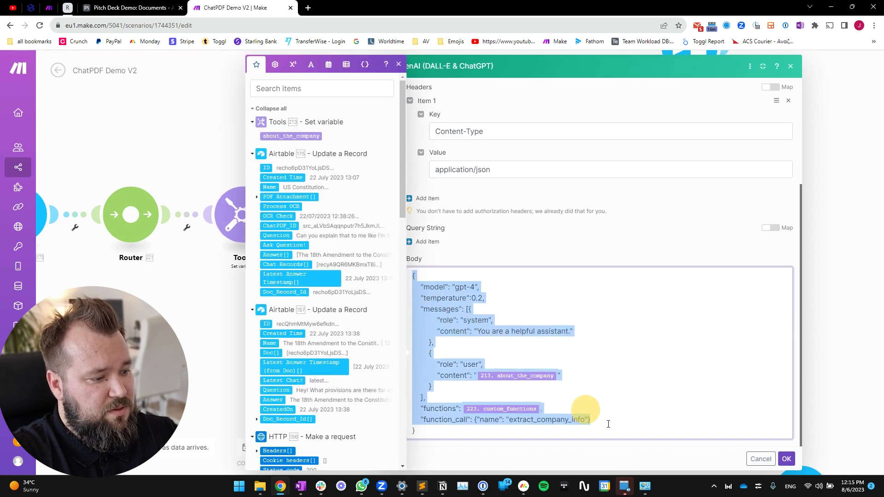
left_click(522, 289)
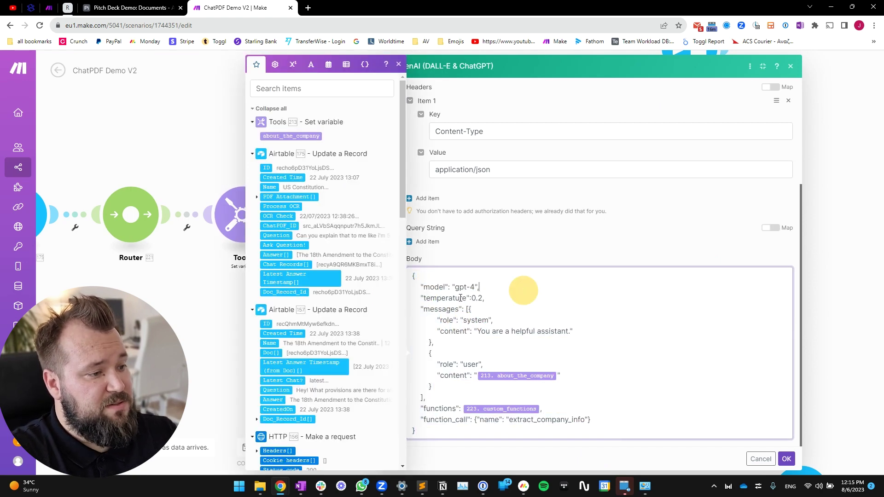
left_click_drag(423, 289, 485, 289)
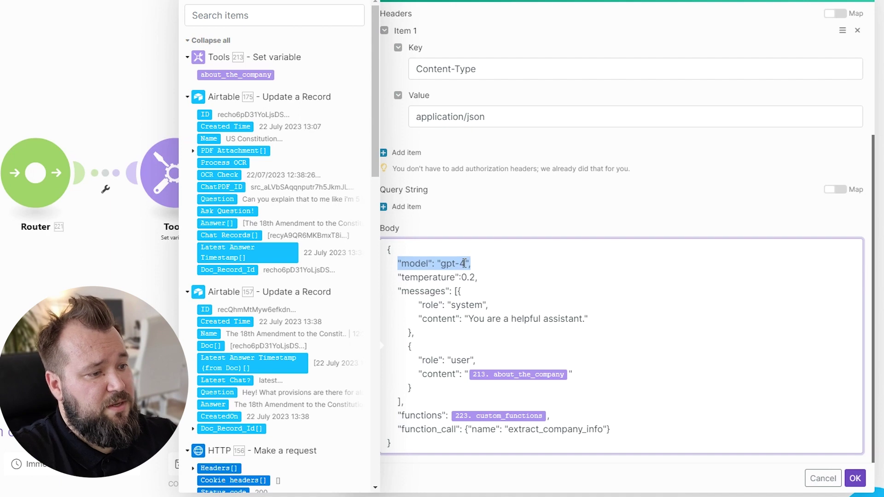
Step: Walk through the Body JSON: temperature 0.2, system message, user content from about_the_company, and custom_functions
left_click_drag(399, 278, 480, 281)
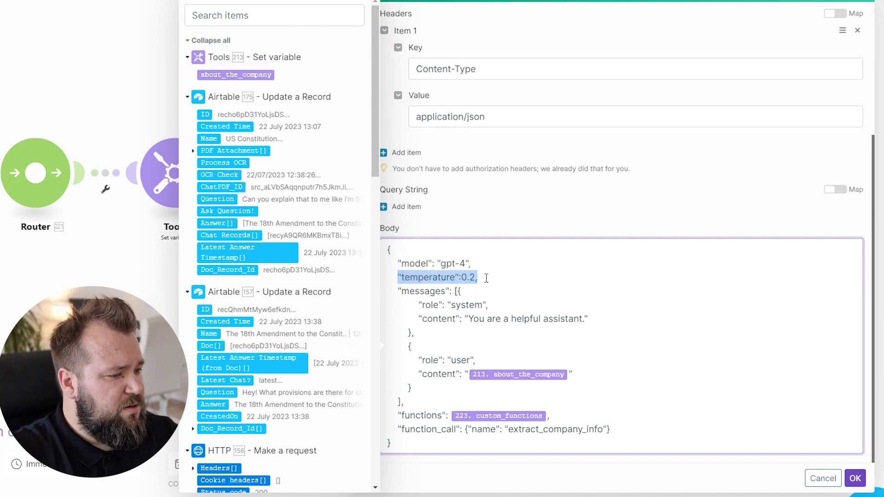
left_click(479, 277)
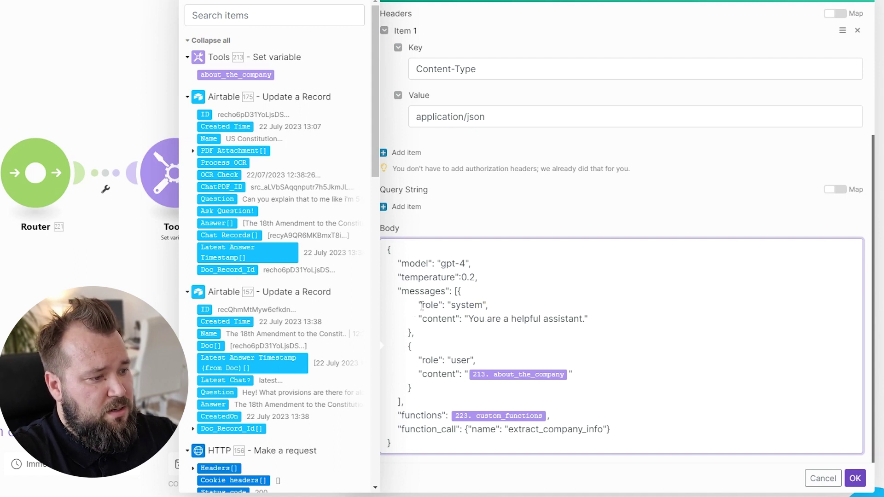
left_click_drag(422, 306, 567, 325)
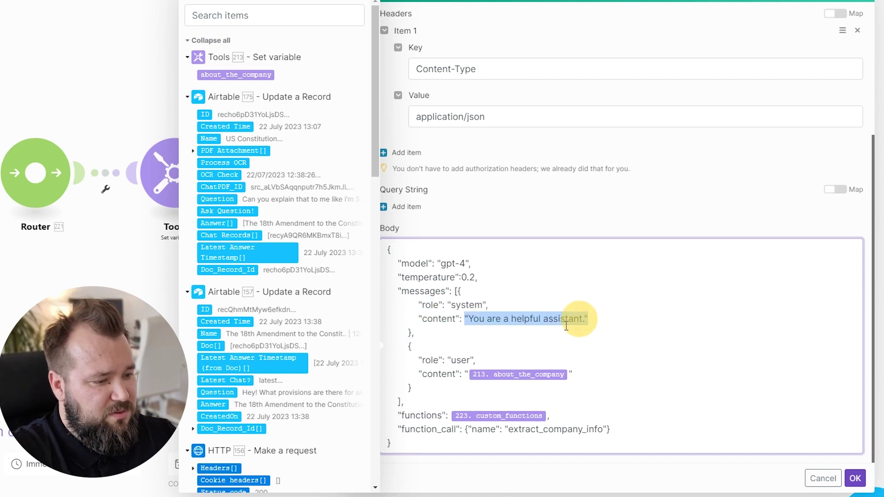
left_click_drag(420, 361, 479, 360)
left_click(416, 374)
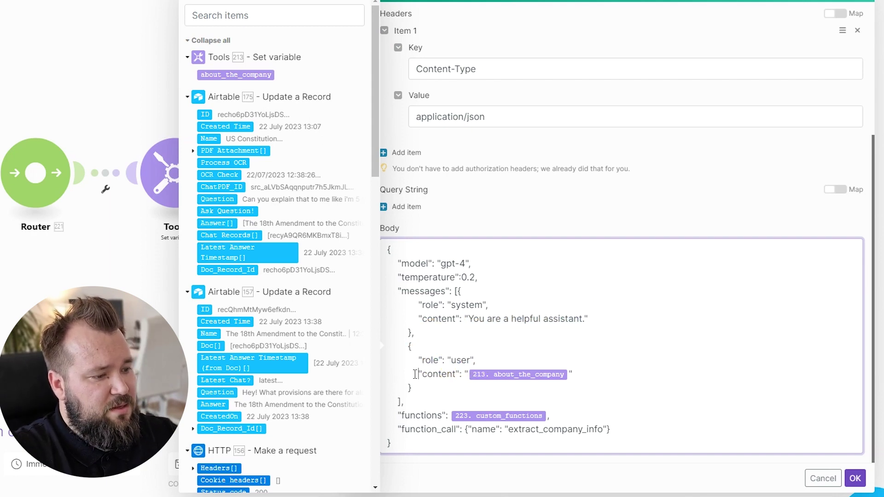
left_click_drag(416, 374, 570, 374)
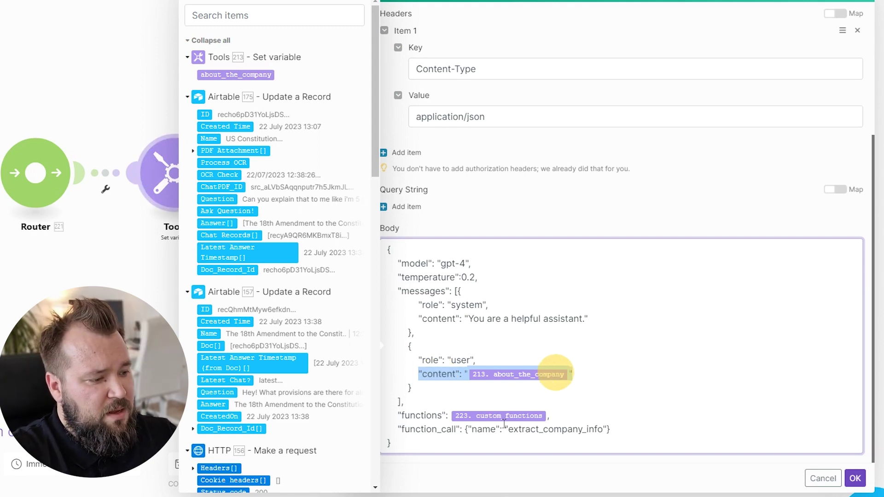
left_click_drag(398, 416, 449, 416)
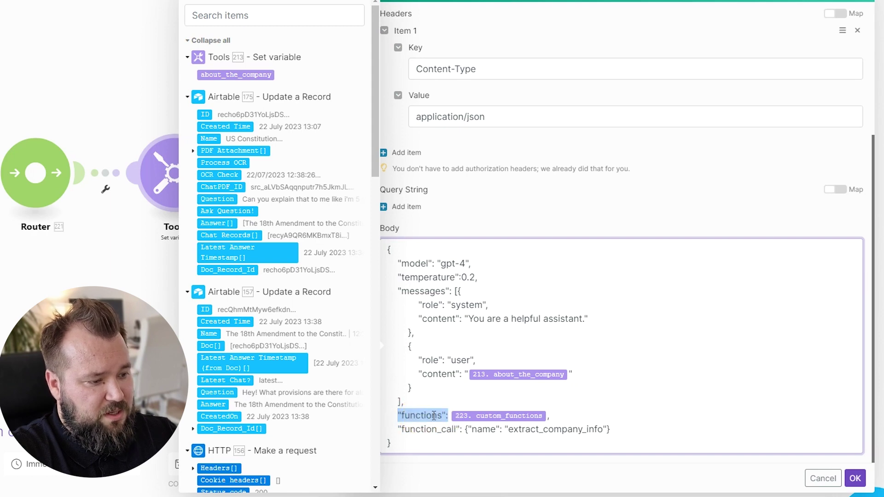
left_click(551, 417)
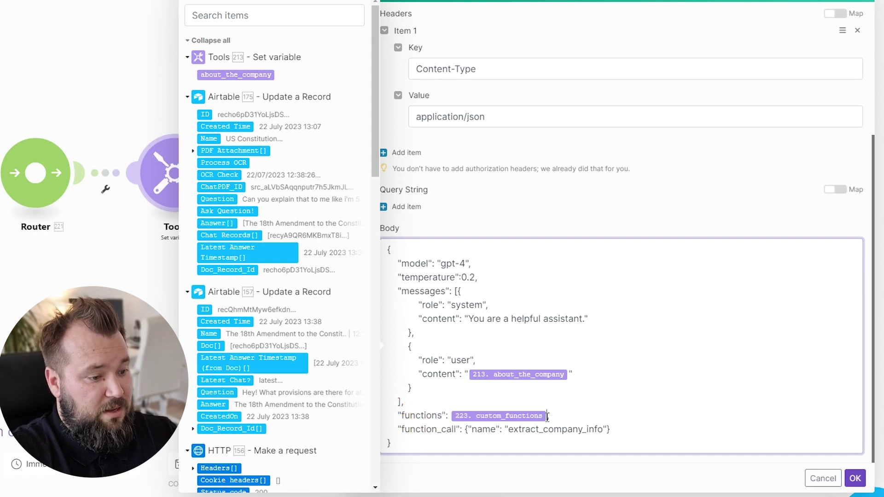
left_click(450, 416)
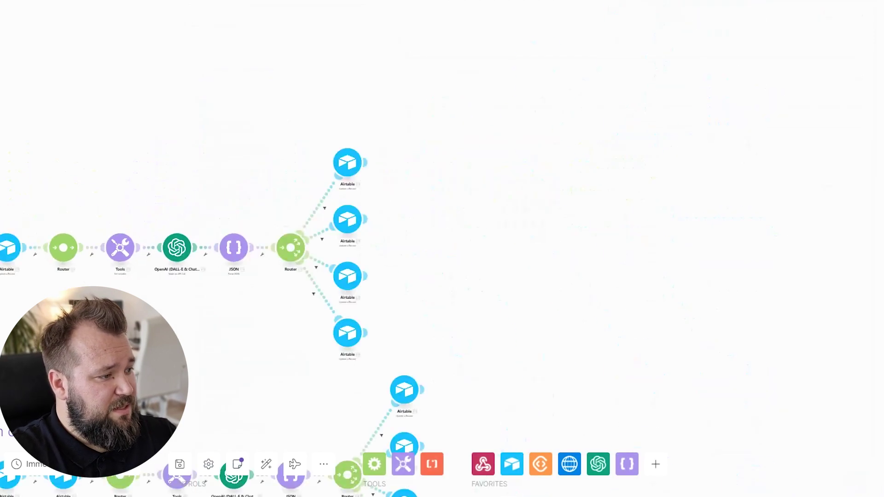
scroll(413, 316, "up", 5)
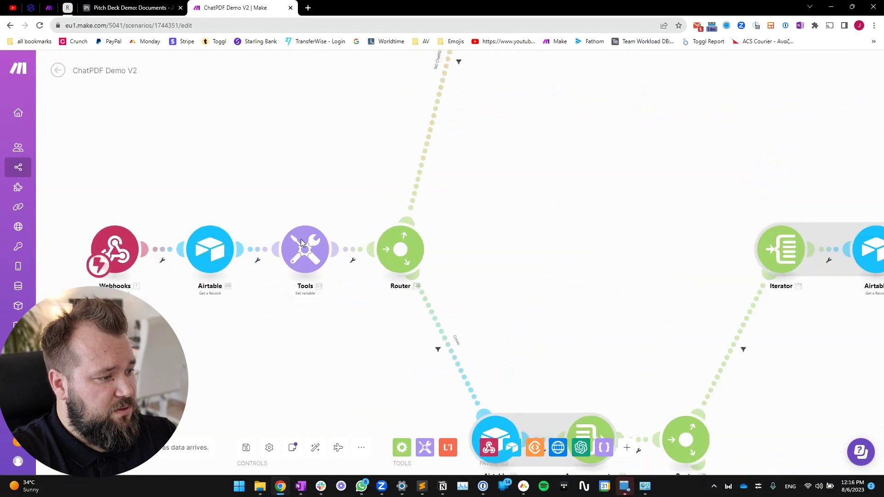
scroll(304, 237, "up", 2)
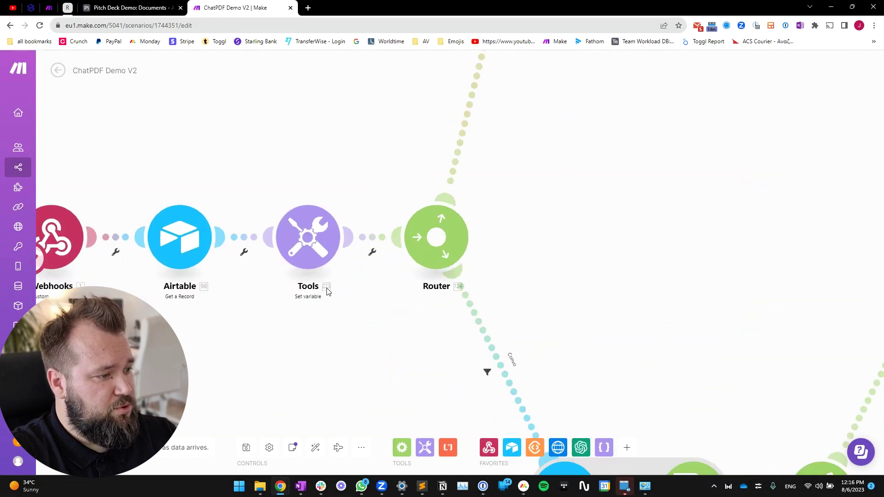
scroll(652, 254, "down", 3)
scroll(416, 347, "down", 2)
scroll(443, 296, "right", 10)
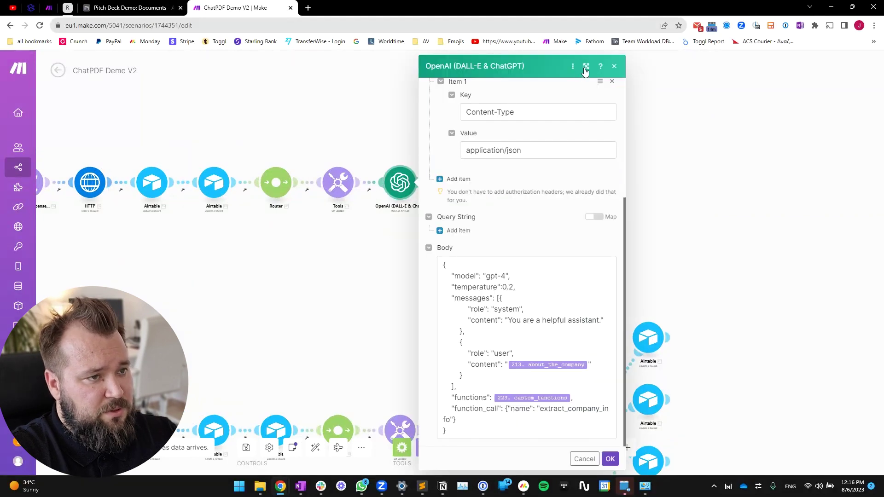
left_click(586, 65)
left_click_drag(452, 419, 504, 421)
left_click(507, 420)
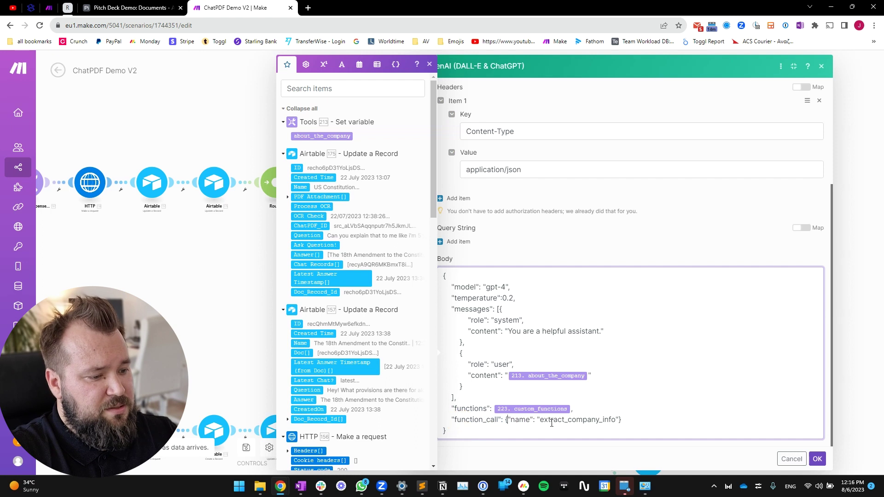
left_click_drag(538, 422, 620, 422)
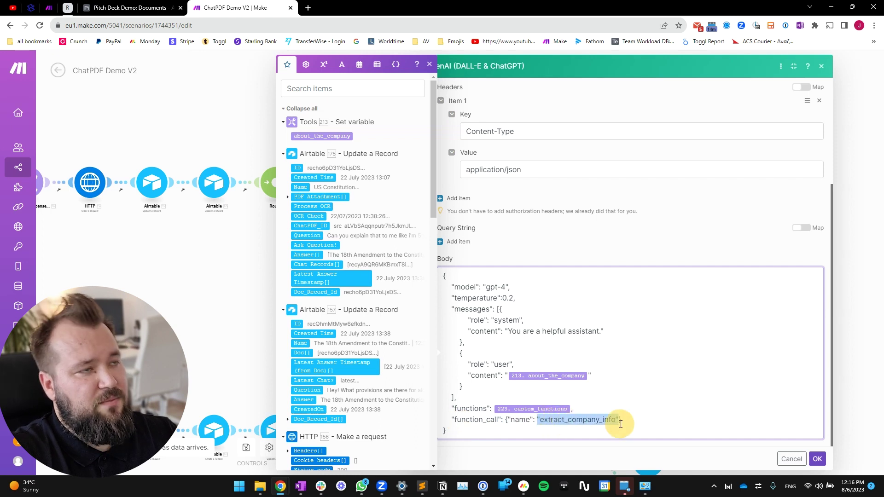
left_click(507, 421)
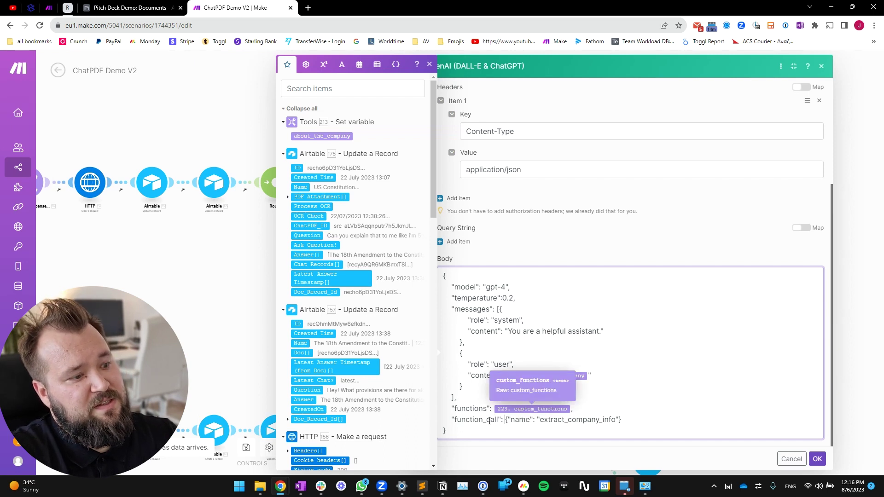
left_click_drag(451, 420, 502, 422)
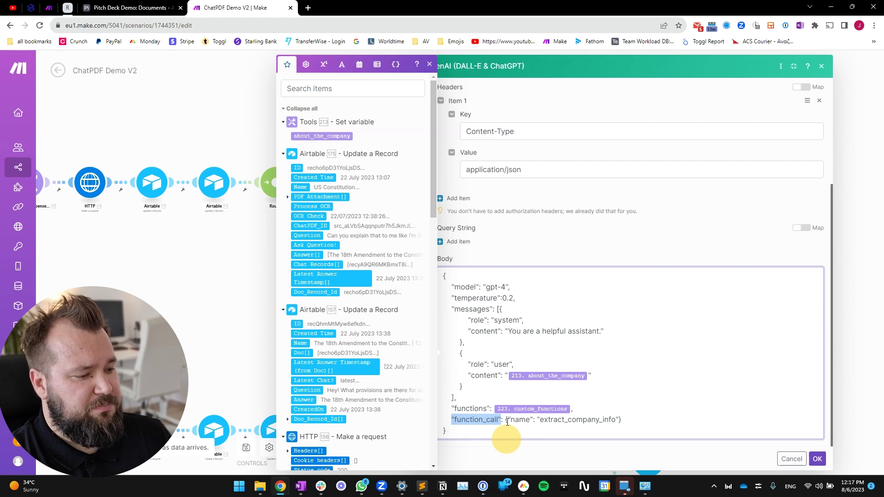
left_click_drag(506, 419, 621, 419)
left_click(507, 420)
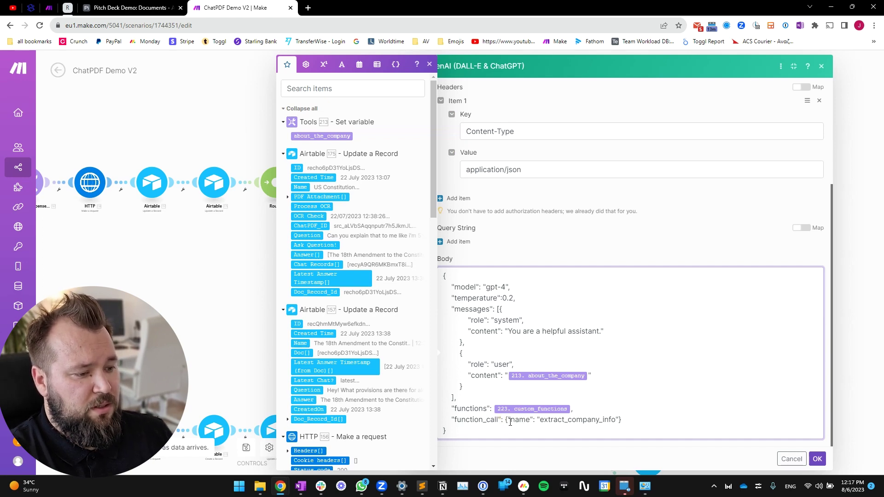
left_click_drag(539, 420, 621, 419)
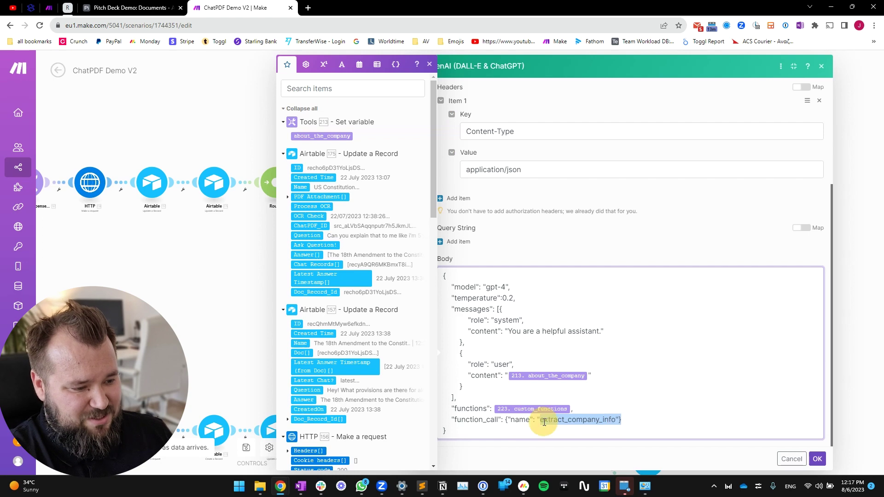
left_click(629, 421)
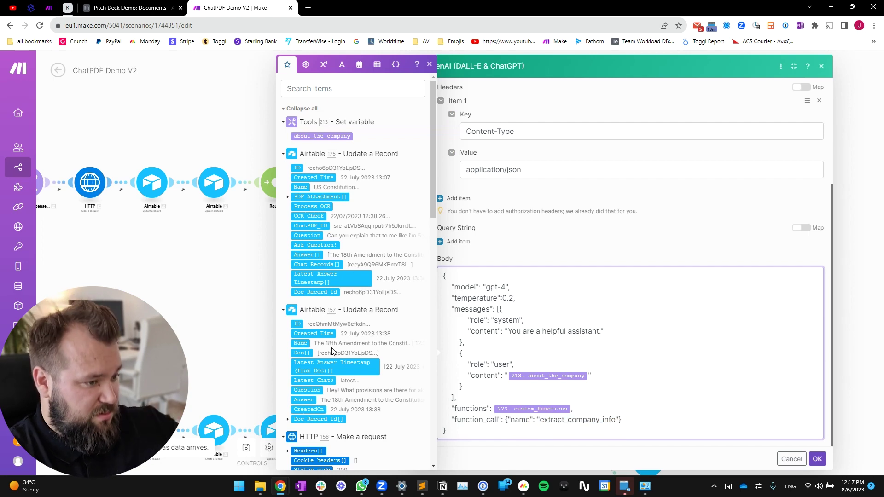
left_click(221, 259)
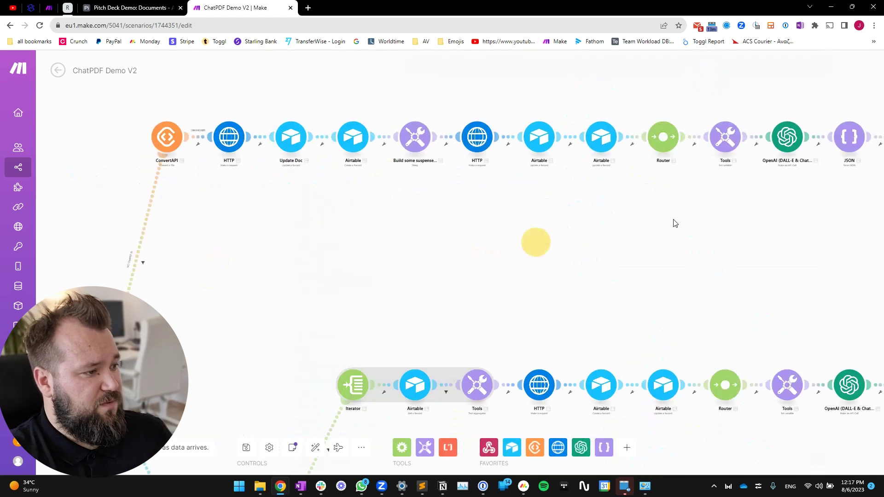
left_click(218, 255)
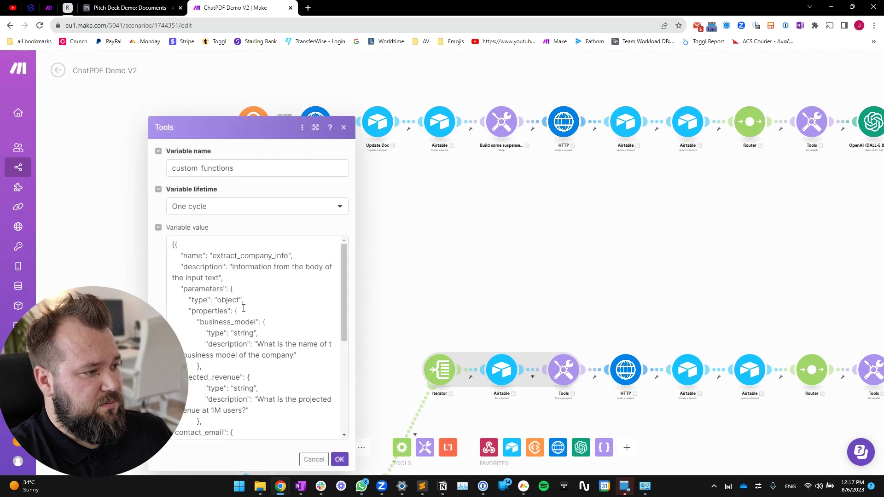
double_click(223, 256)
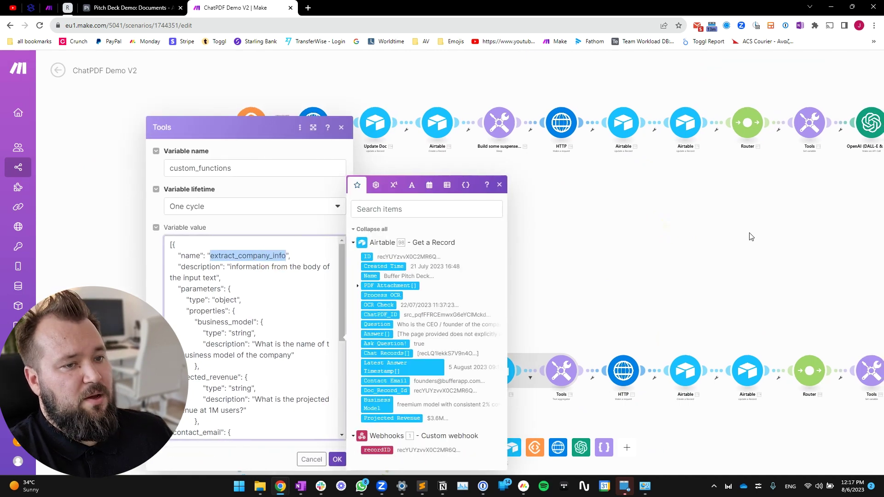
left_click(550, 283)
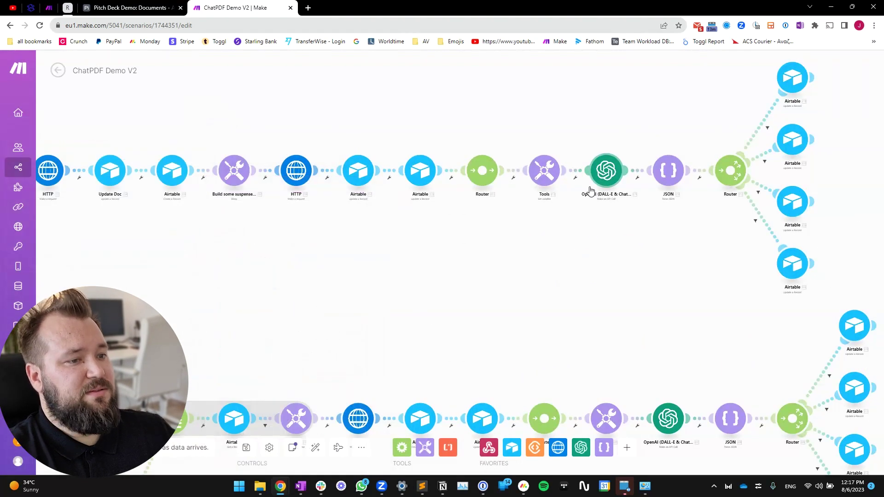
scroll(574, 334, "down", 4)
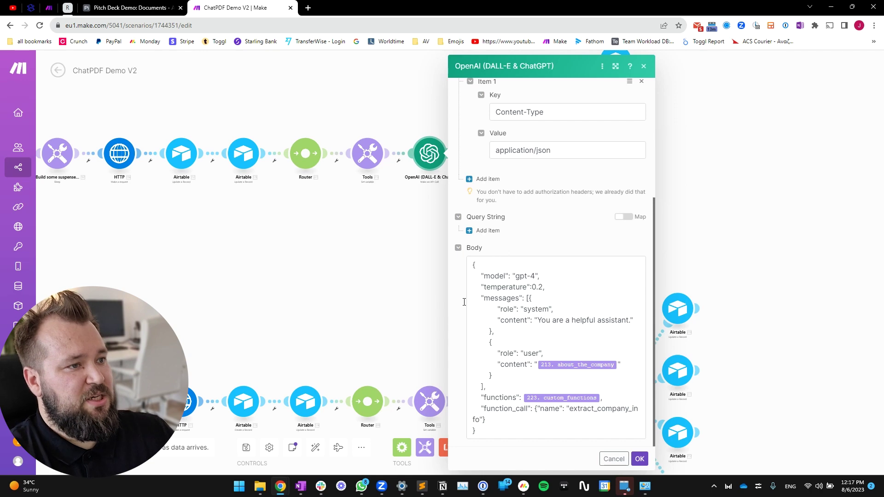
Step: Close the OpenAI settings and start generating a new data structure in the JSON parser
left_click(348, 260)
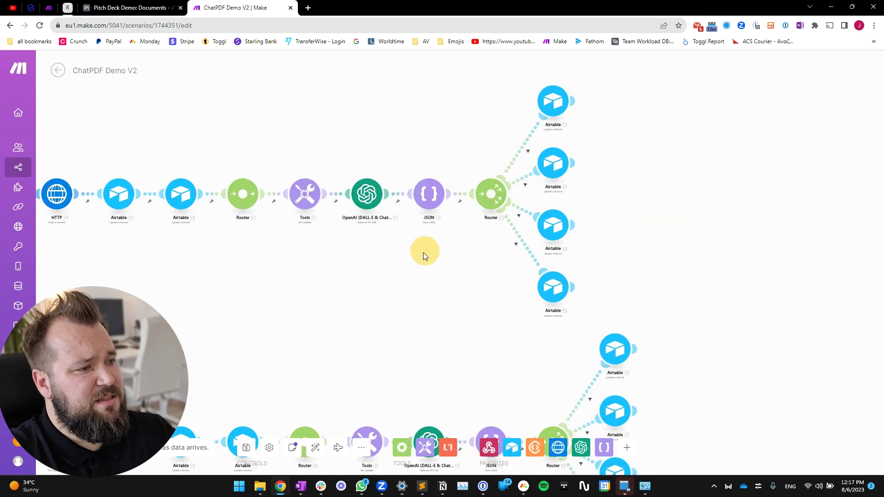
scroll(423, 251, "up", 3)
left_click(433, 198)
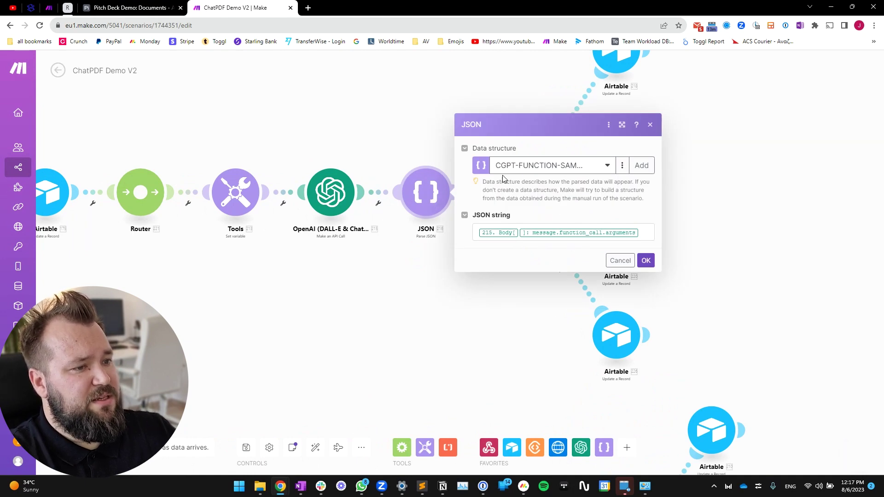
left_click(641, 166)
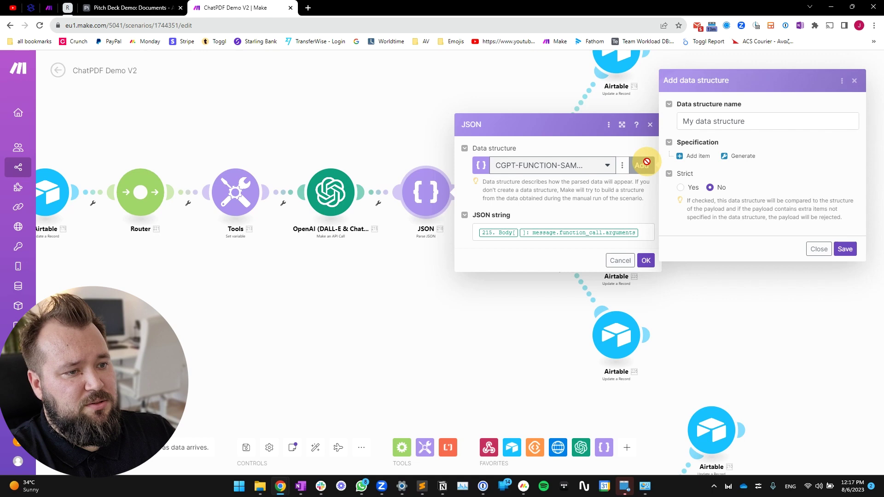
left_click(741, 156)
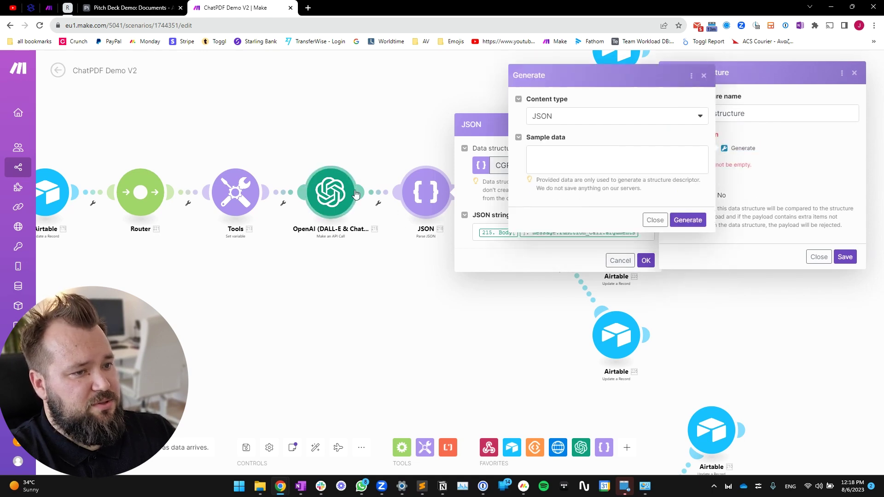
Step: Reopen the JSON parser, start generating a structure again, then cancel and discard it
left_click(338, 195)
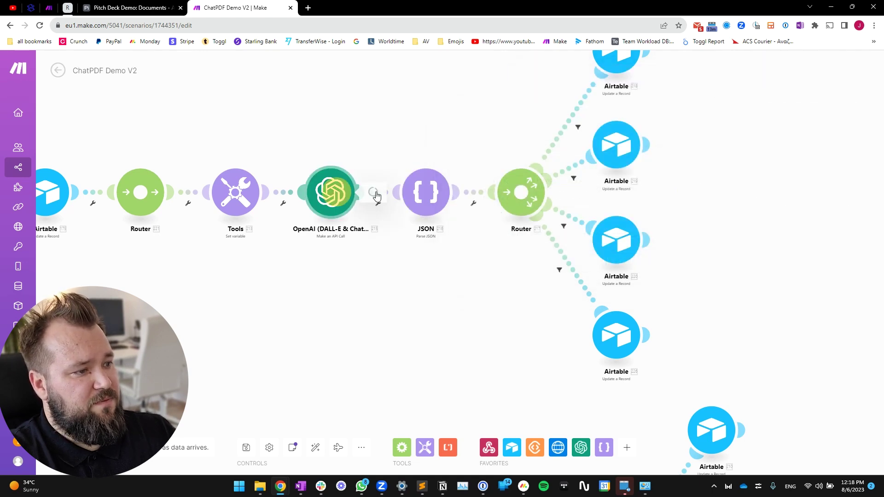
left_click(271, 288)
left_click(426, 192)
left_click(642, 165)
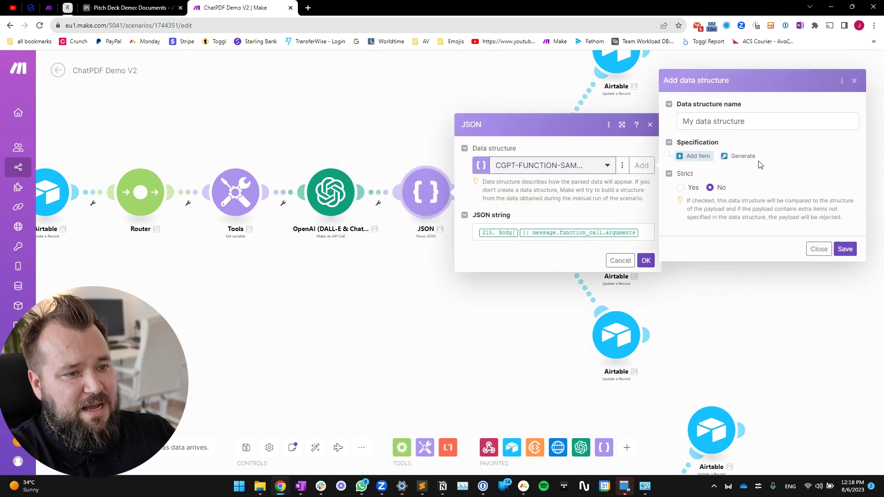
left_click(742, 156)
left_click(579, 155)
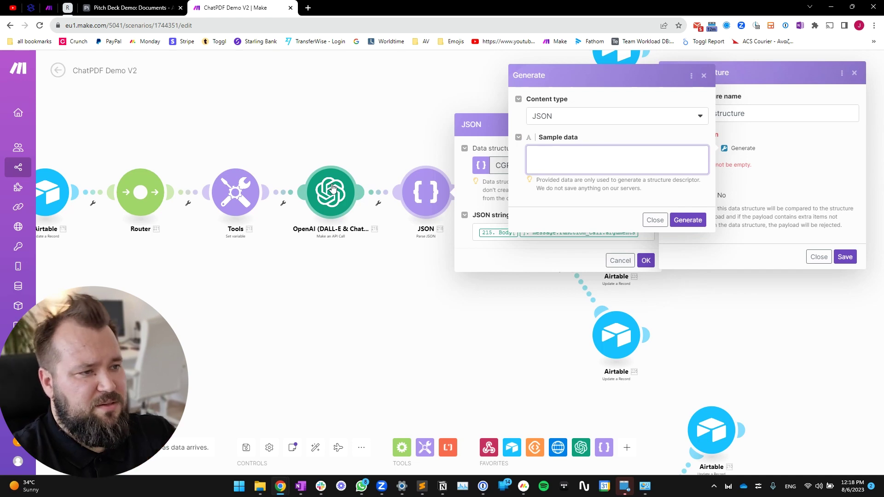
left_click(655, 221)
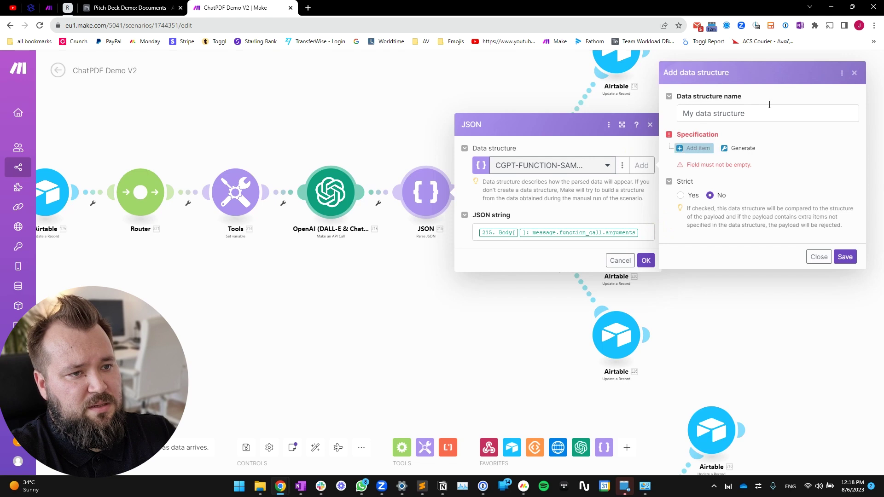
left_click(820, 257)
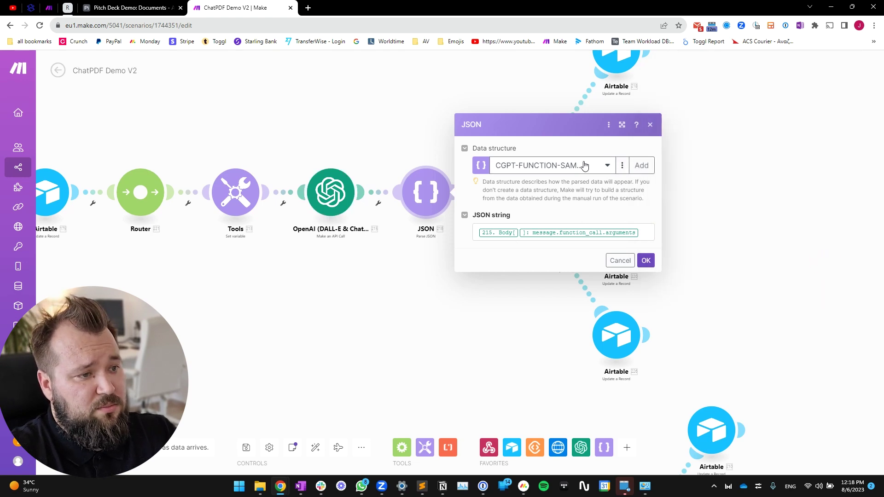
Step: Check the JSON string's mappable outputs and close the JSON parser unchanged
left_click(651, 229)
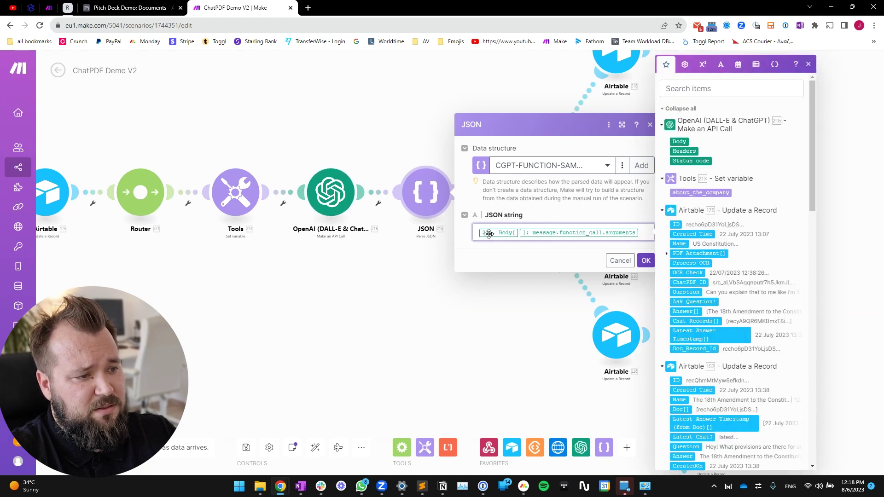
left_click(559, 214)
left_click(423, 308)
scroll(491, 274, "down", 2)
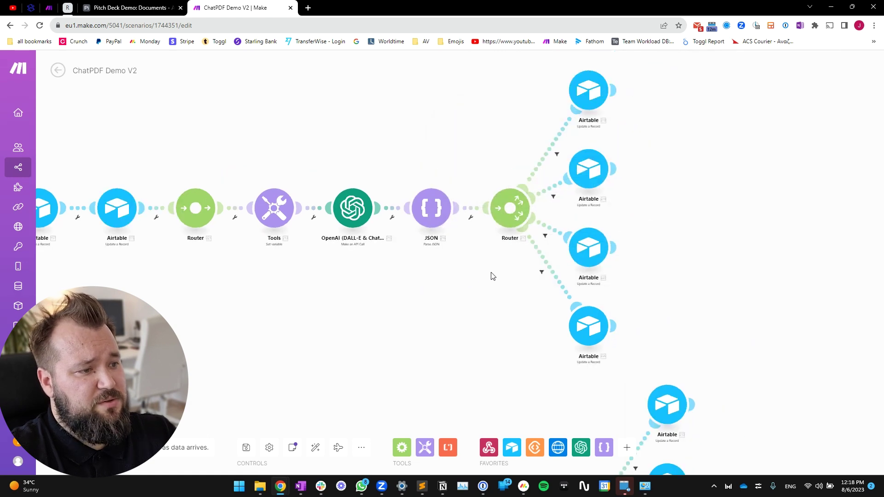
left_click_drag(492, 274, 410, 302)
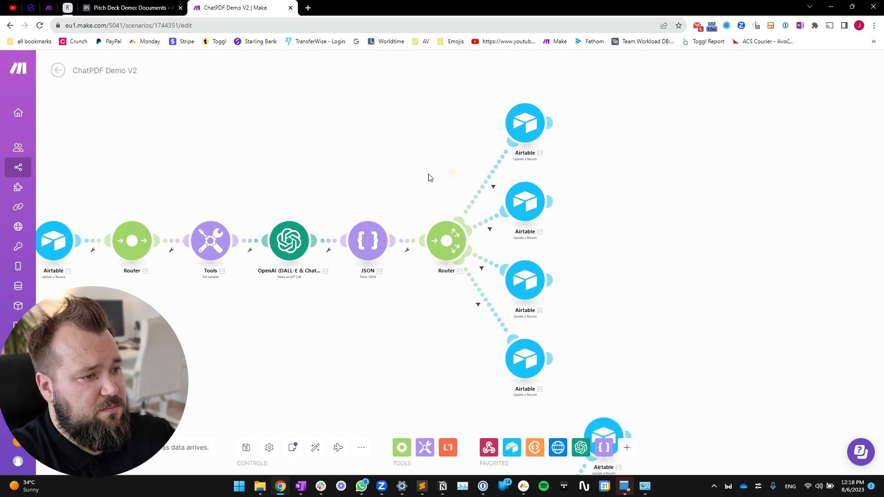
left_click_drag(430, 178, 418, 187)
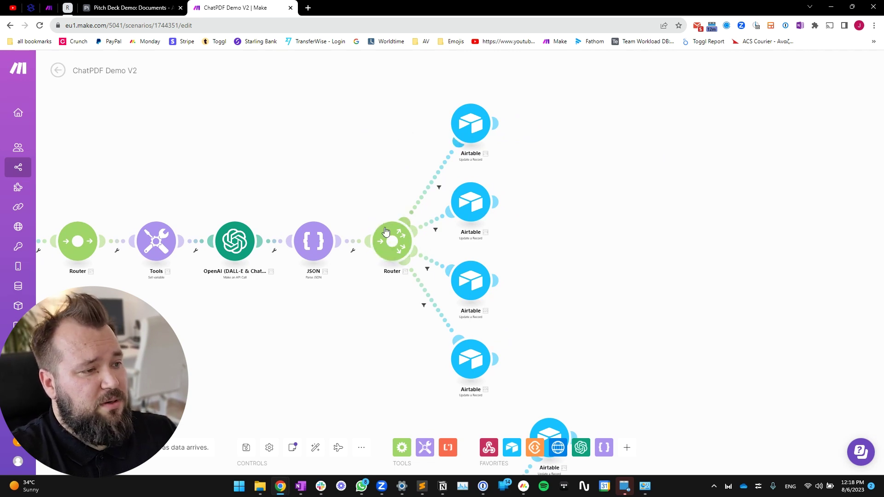
left_click(435, 183)
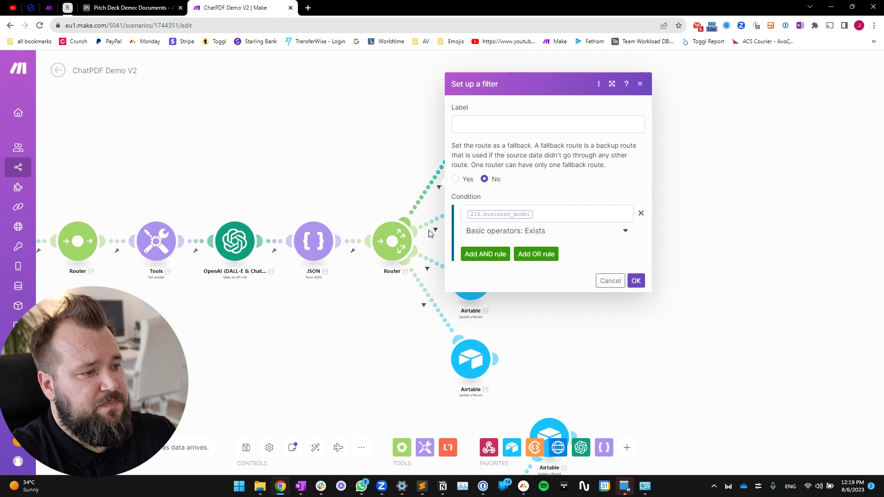
left_click(554, 212)
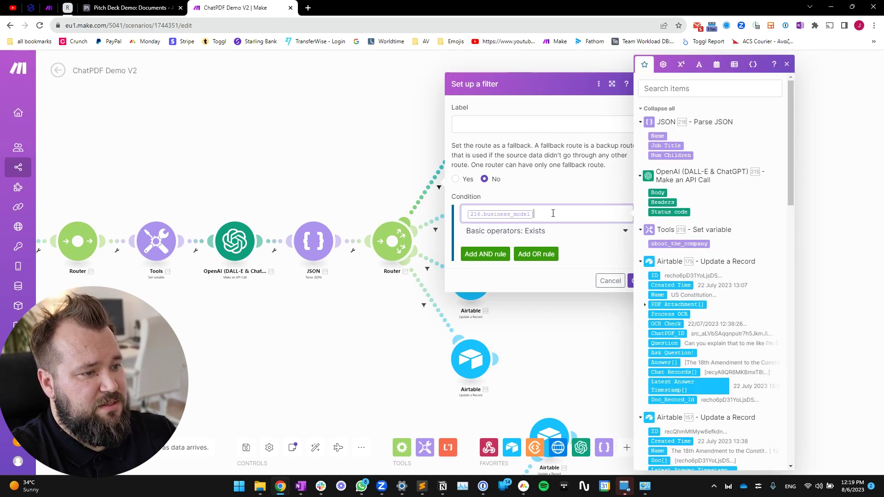
left_click(375, 143)
left_click(470, 123)
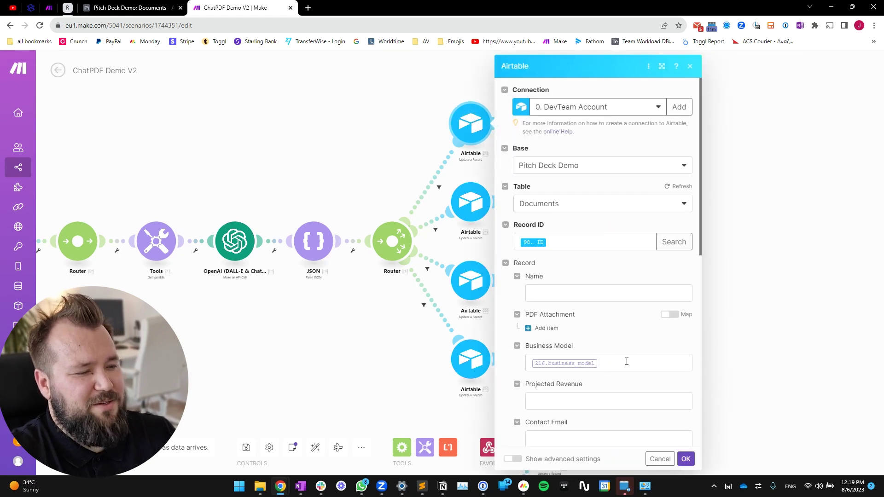
key("ctrl+shift+Tab")
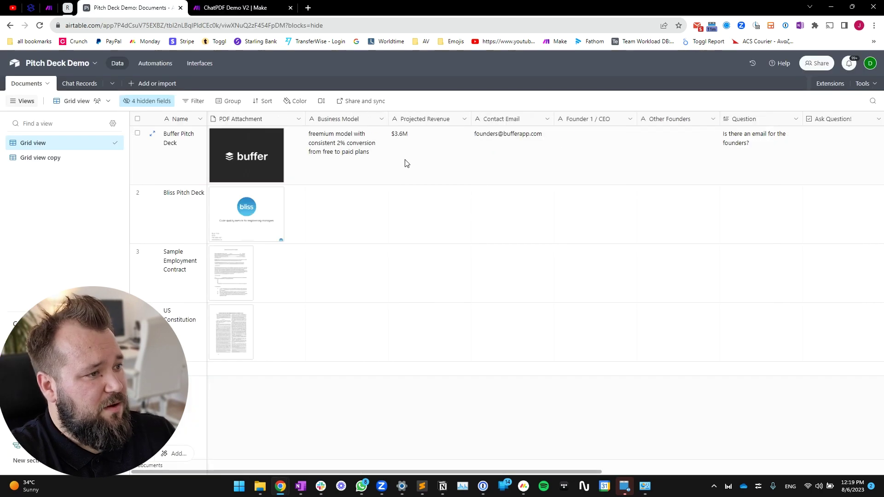
left_click(333, 177)
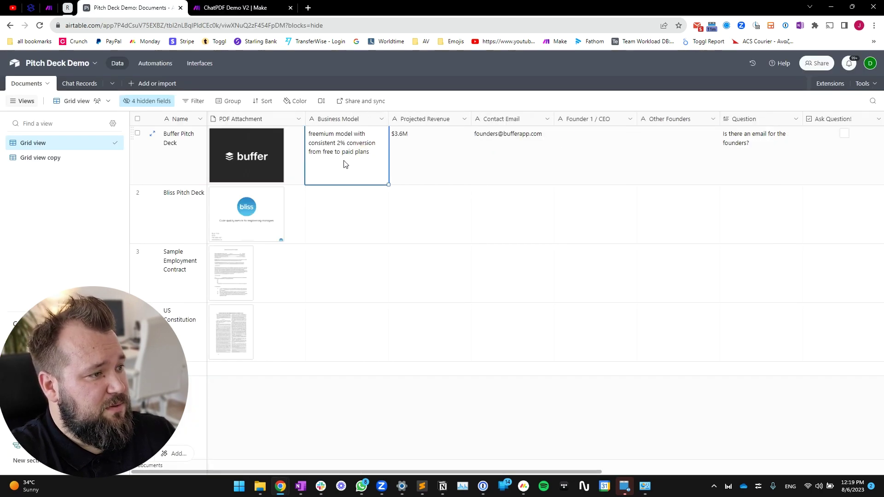
left_click(221, 5)
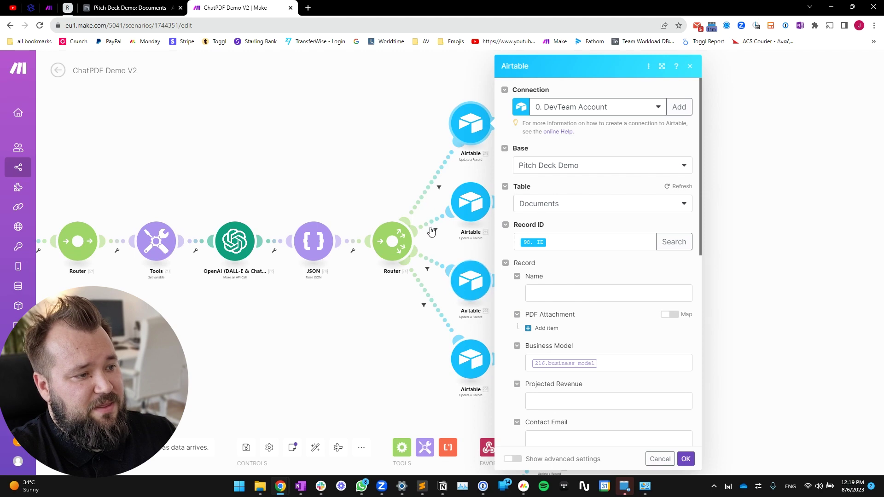
left_click(434, 227)
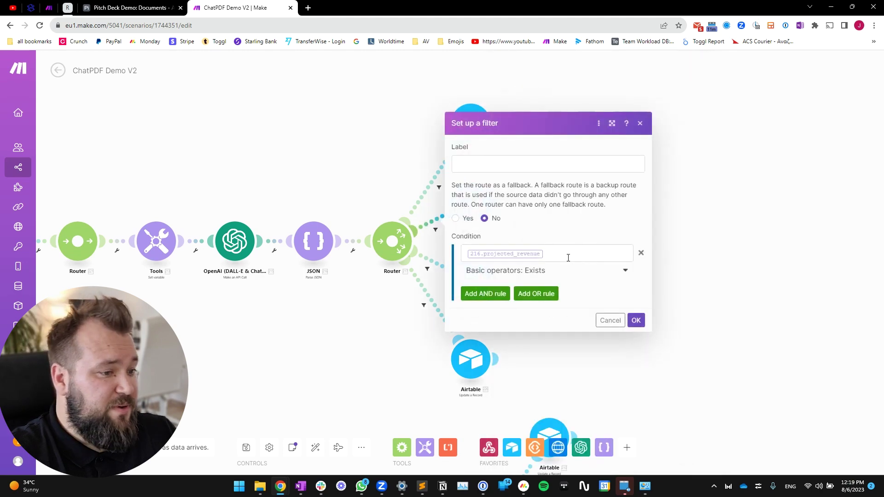
left_click(471, 207)
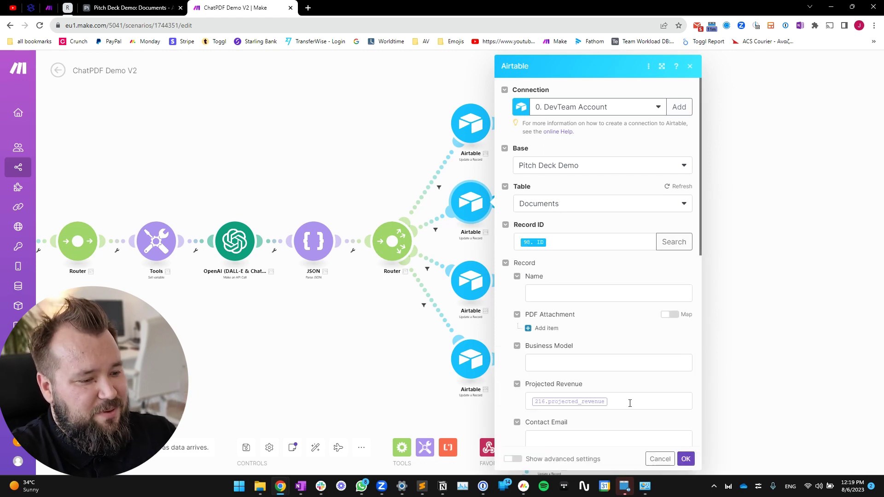
left_click(630, 404)
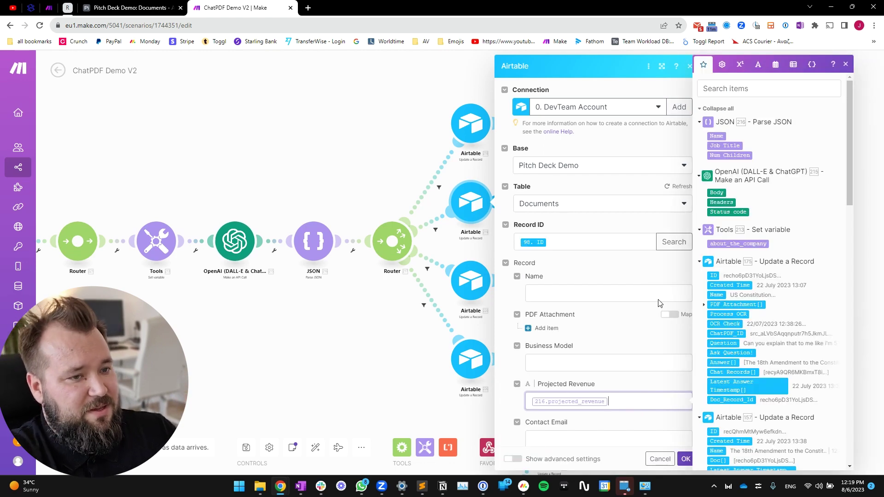
left_click(415, 314)
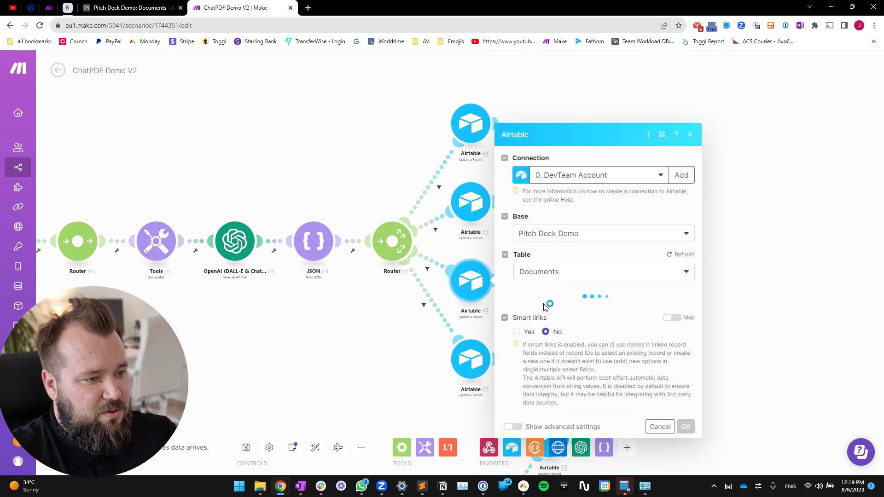
left_click(429, 261)
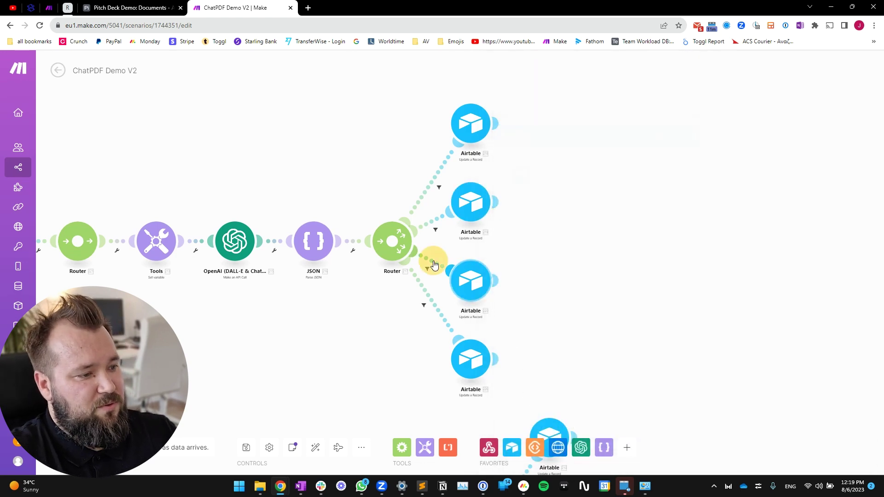
left_click(431, 315)
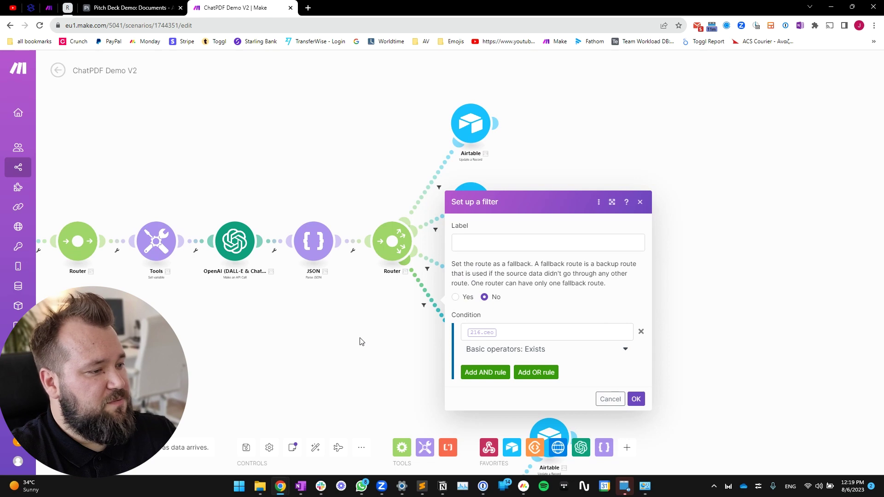
left_click(316, 346)
left_click_drag(316, 346, 443, 304)
scroll(443, 305, "down", 3)
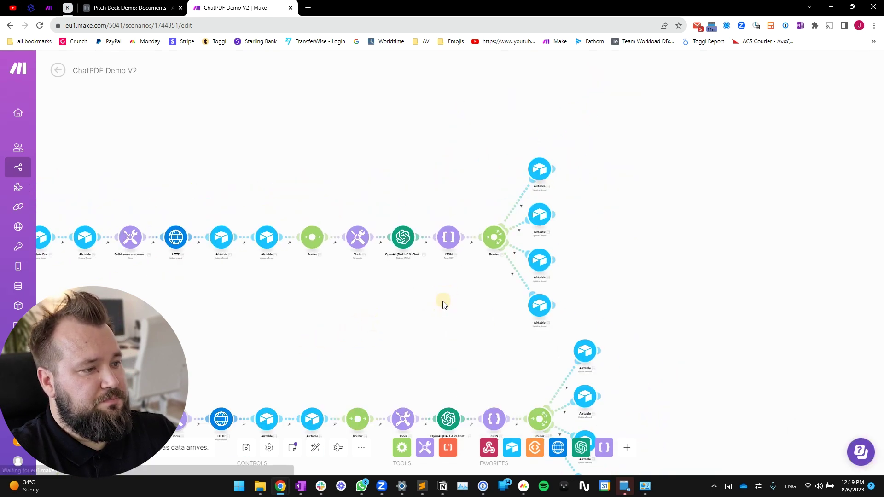
scroll(444, 305, "down", 3)
left_click_drag(597, 223, 459, 175)
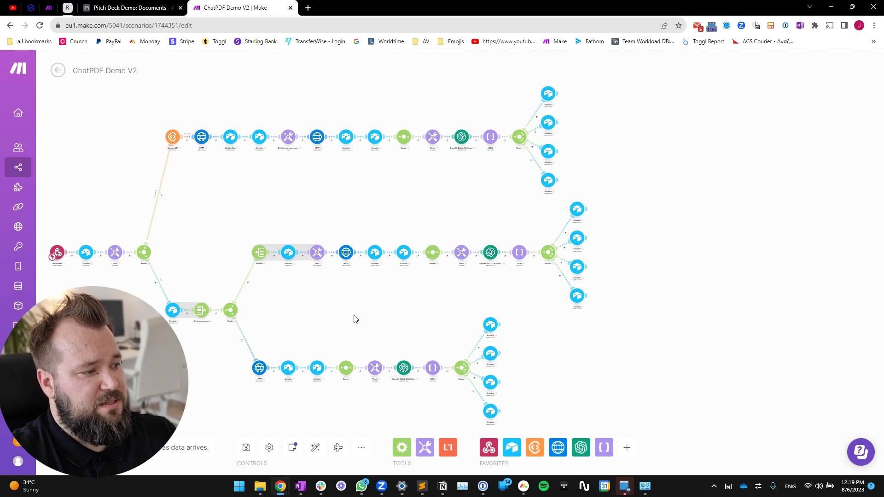
left_click_drag(377, 151, 434, 129)
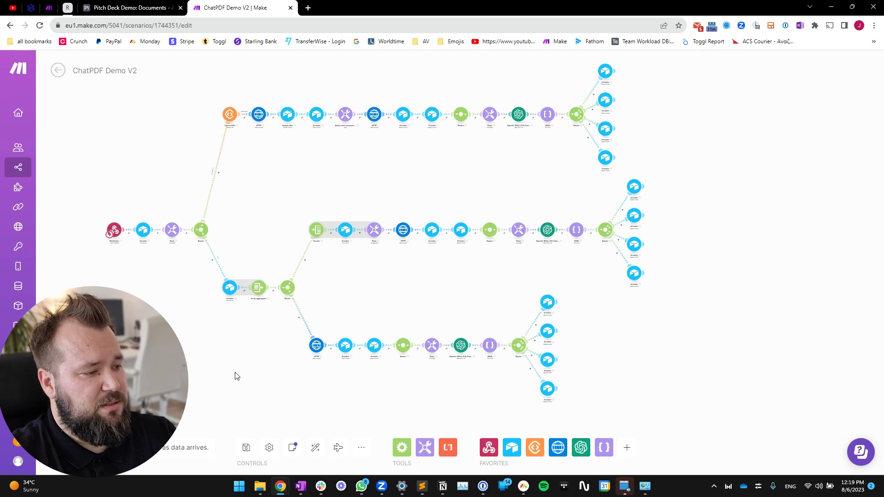
left_click_drag(433, 318, 486, 321)
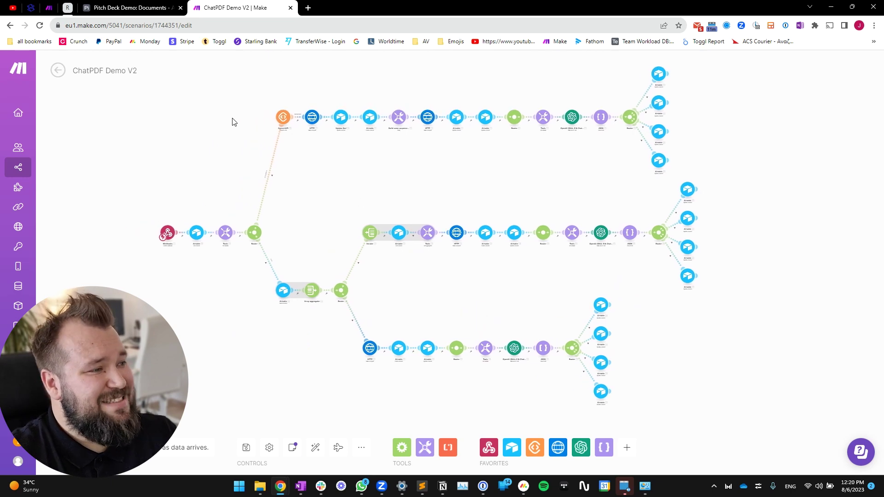
left_click_drag(248, 139, 235, 140)
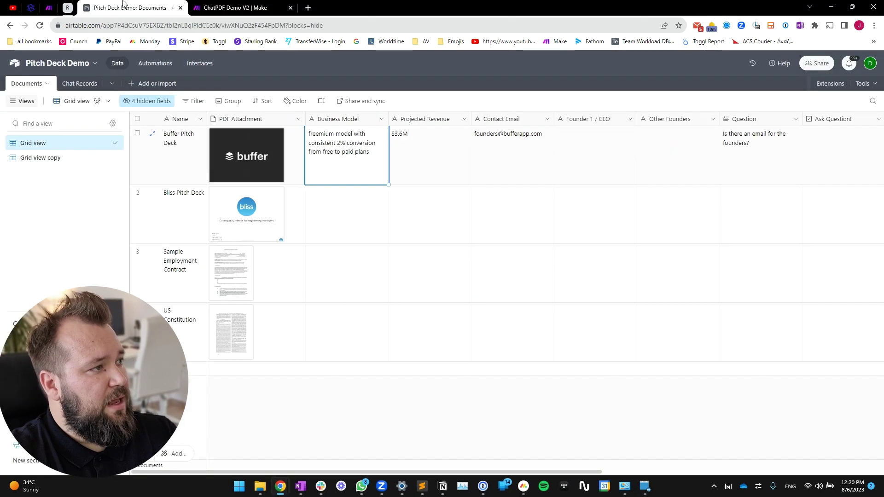
Step: Enter 'Who are the founders?' as Buffer Pitch Deck's question and tick Ask Question!
scroll(594, 148, "right", 3)
left_click(600, 146)
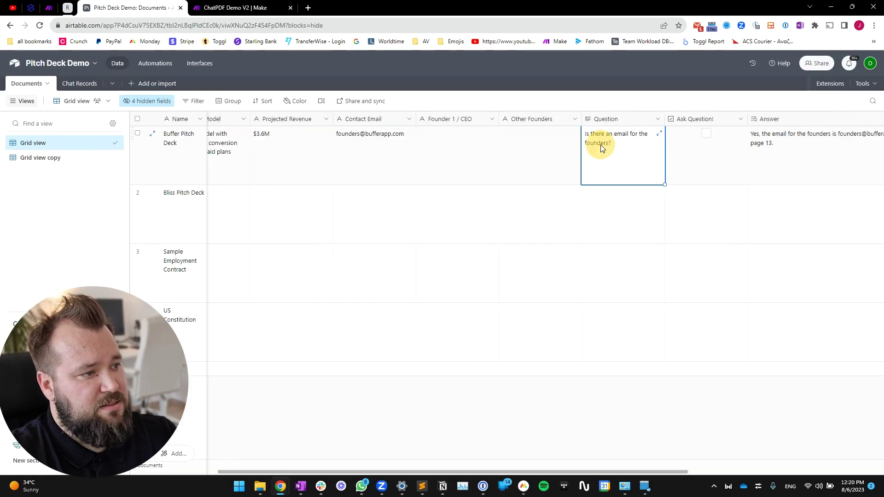
type("Who are the founders")
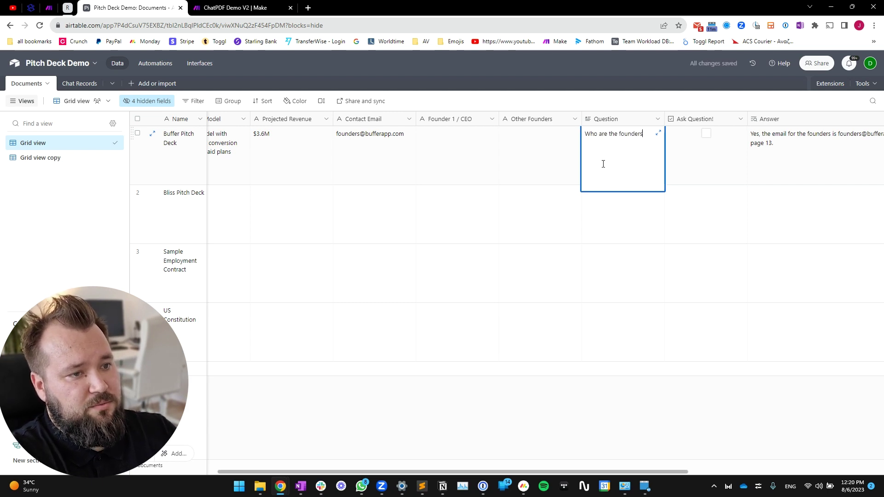
type("?")
left_click(706, 133)
Step: Watch the Make run complete and verify Buffer's Founder 1 / CEO field in Airtable
left_click(235, 8)
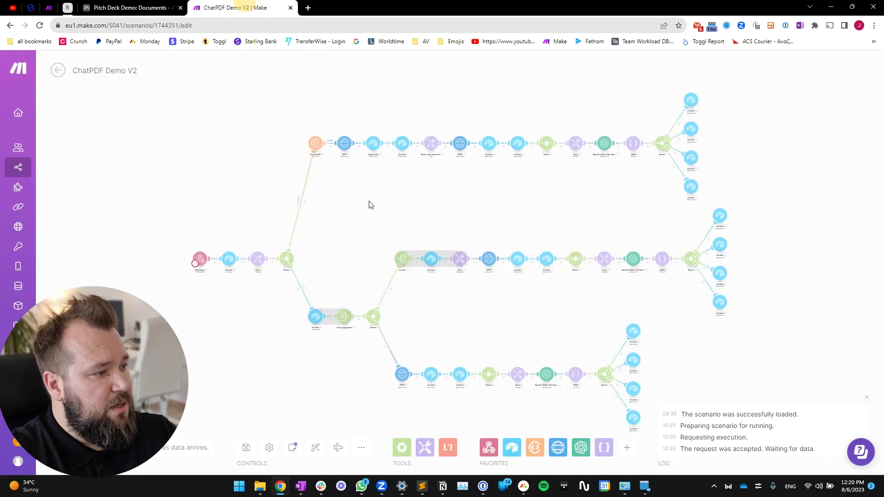
left_click_drag(399, 243, 327, 152)
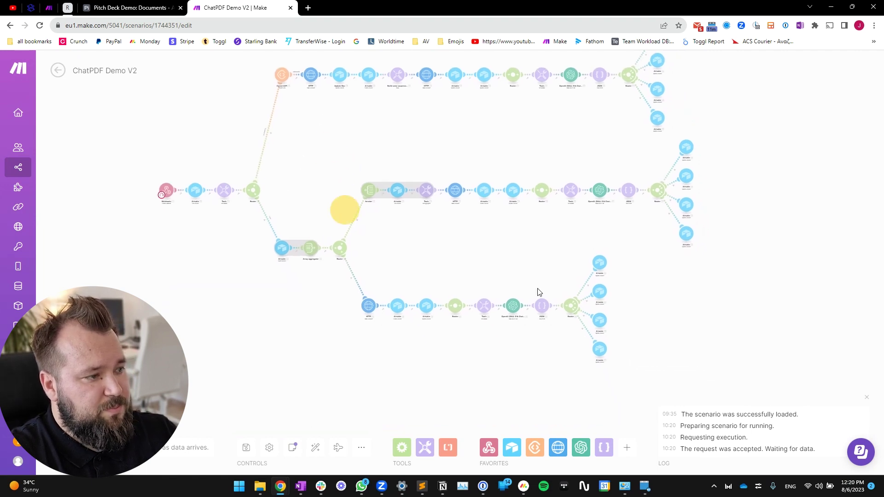
scroll(535, 233, "up", 3)
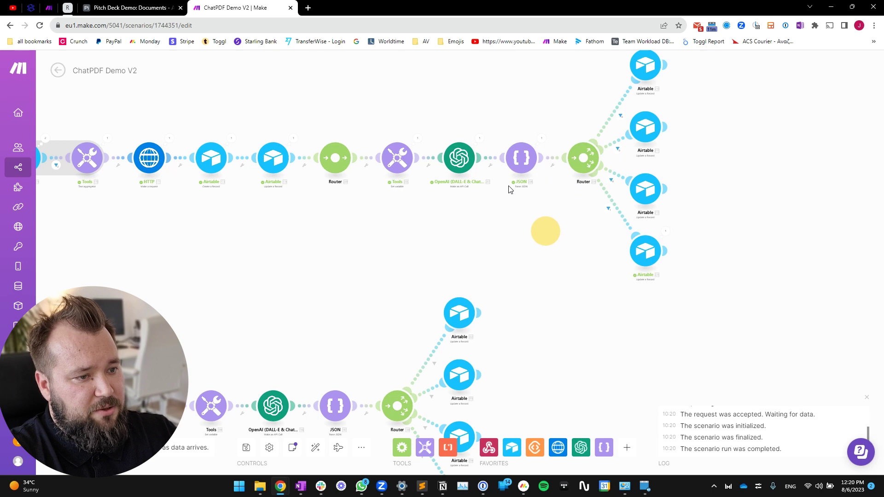
key("ctrl+shift+Tab")
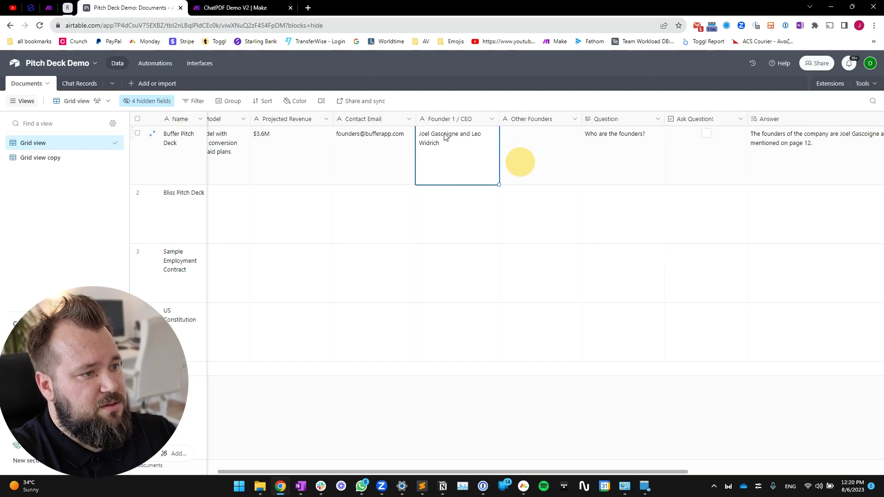
left_click(242, 4)
left_click_drag(529, 227, 460, 292)
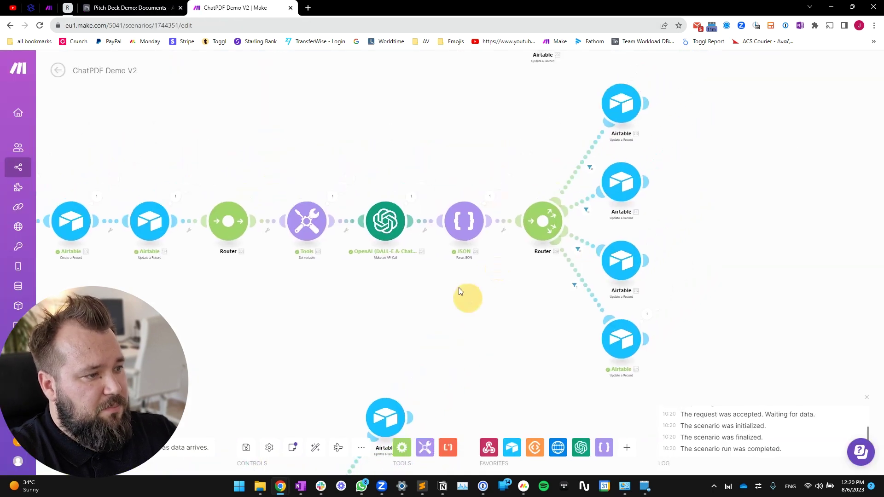
left_click(415, 198)
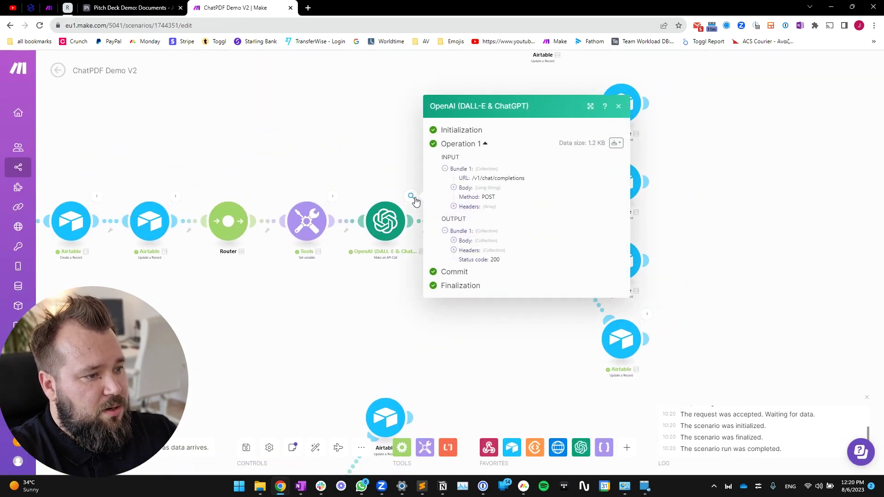
left_click(475, 242)
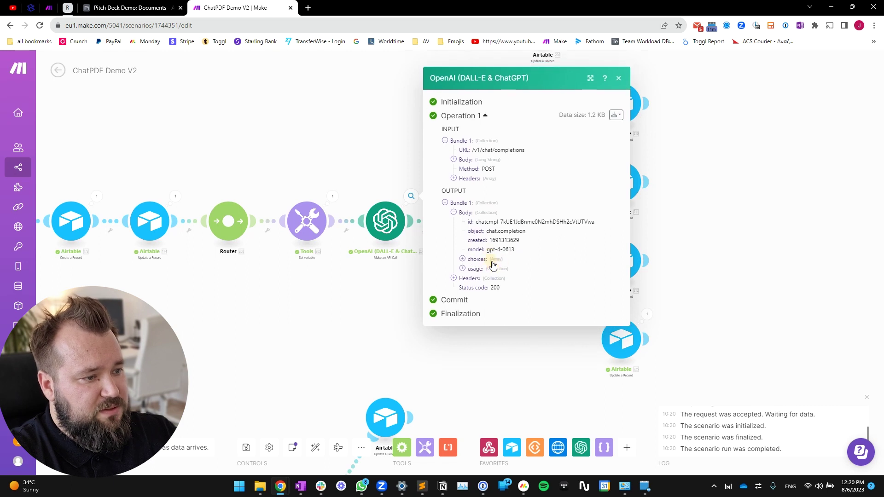
left_click(493, 260)
left_click(497, 268)
left_click(527, 281)
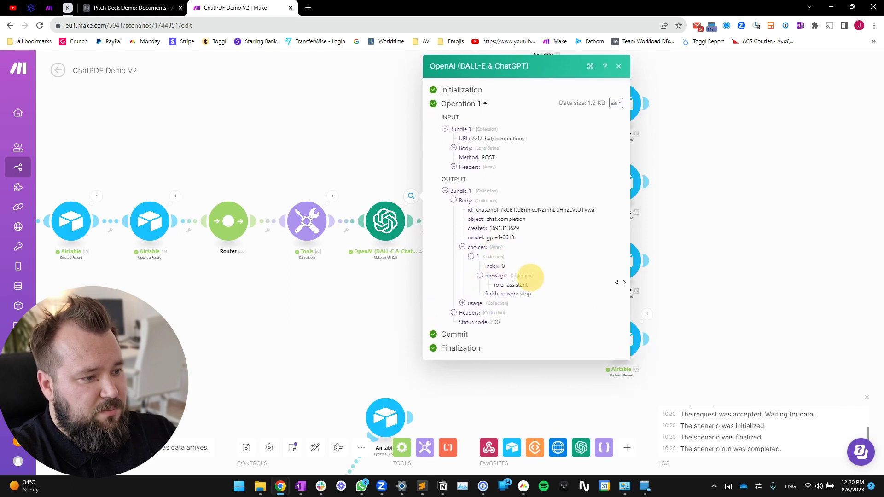
left_click(540, 304)
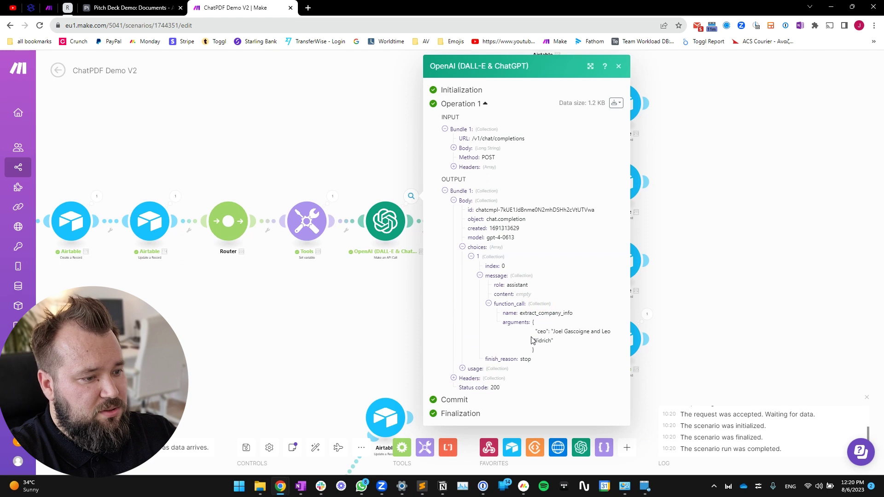
mouse_move(534, 330)
left_mouse_down()
mouse_move(559, 343)
mouse_move(535, 347)
mouse_move(549, 322)
left_mouse_up()
left_click(352, 315)
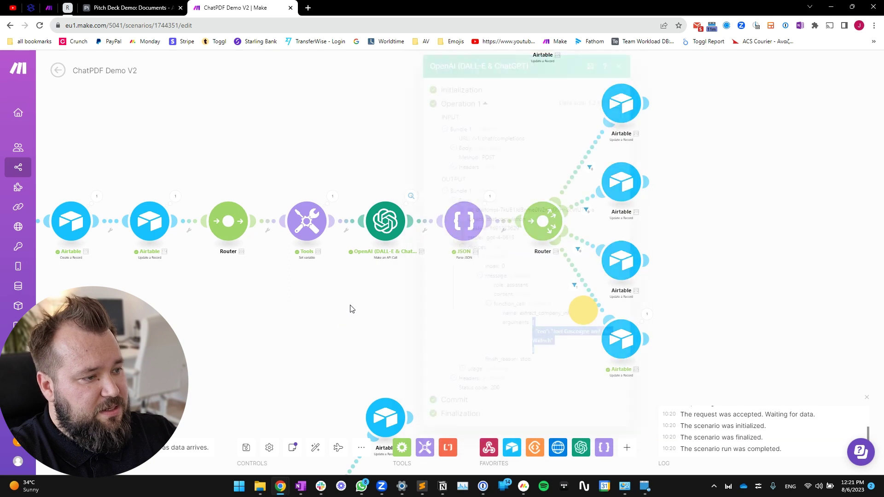
left_click(463, 225)
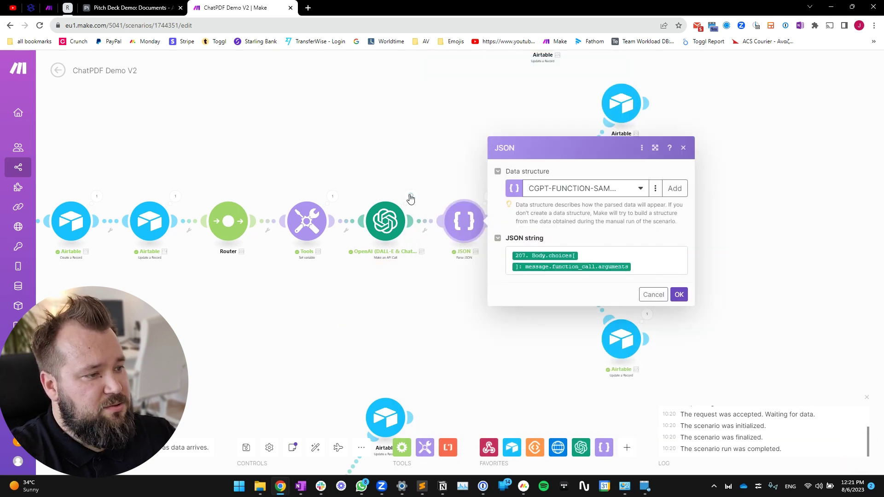
left_click(410, 199)
left_click(484, 249)
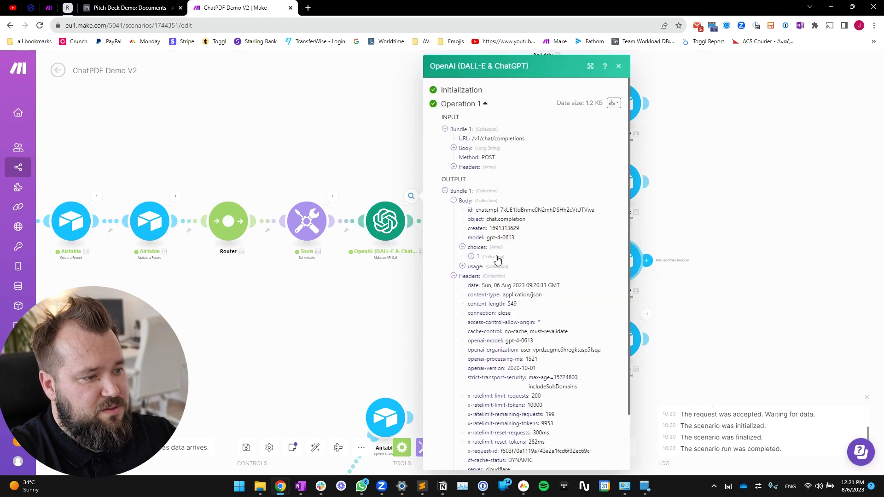
left_click(498, 258)
left_click(520, 277)
left_click_drag(545, 350, 533, 323)
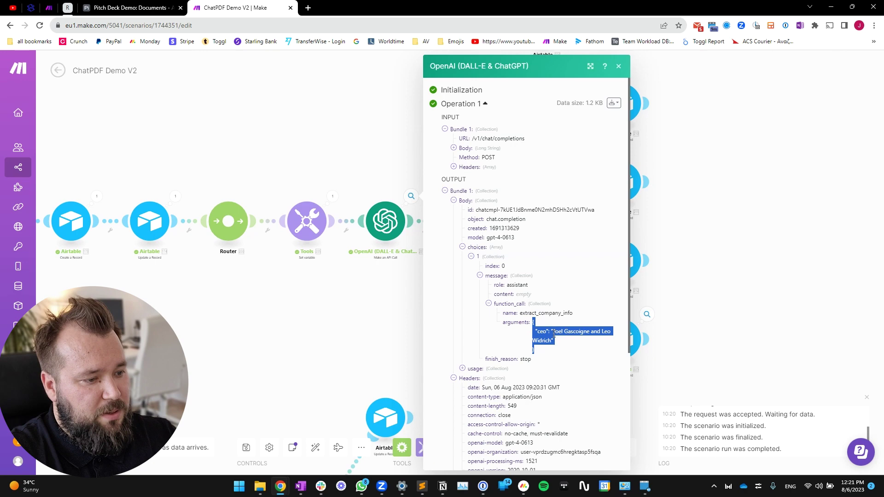
left_click(382, 306)
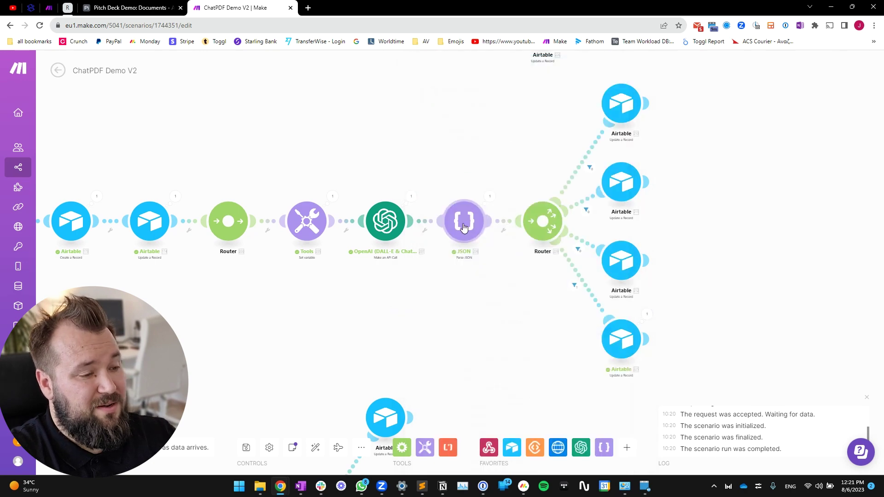
Step: Generate and save 'My data structure' from the pasted function-call arguments sample
left_click(466, 227)
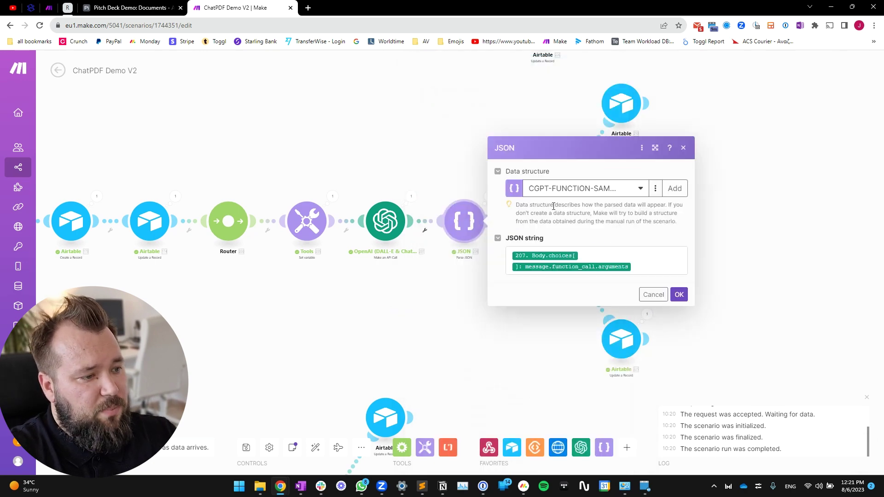
left_click(675, 189)
left_click(531, 179)
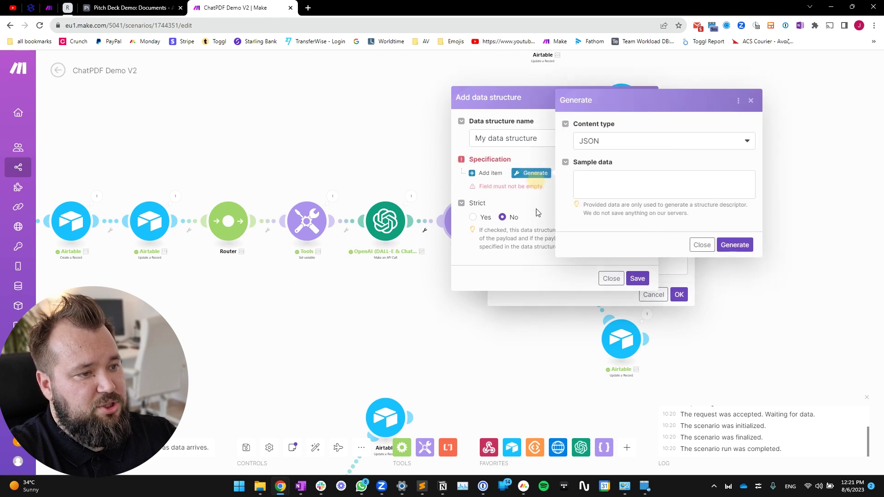
left_click(598, 181)
key("ctrl+v")
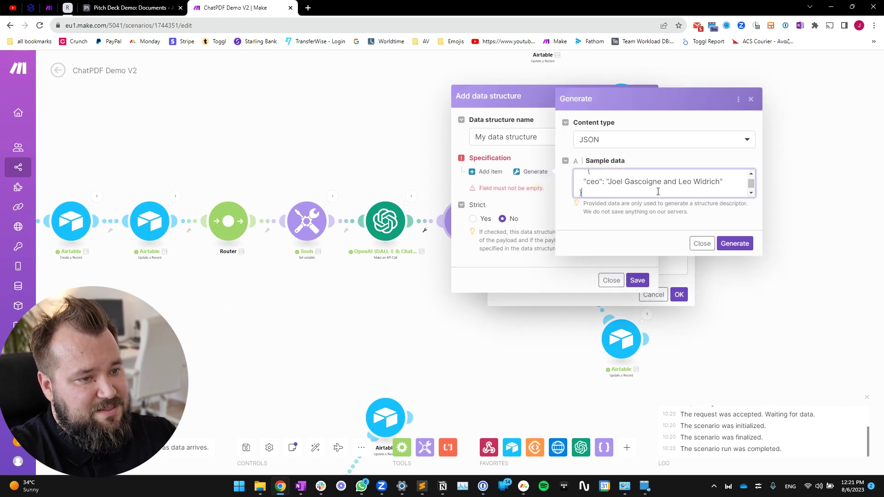
left_click(734, 243)
left_click(637, 457)
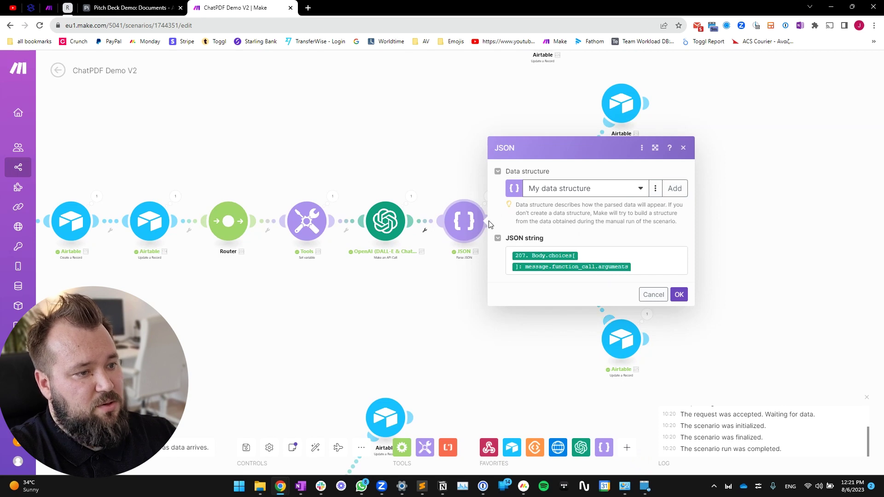
Step: Remap the JSON string to message.function_call.arguments and close the JSON module settings
left_click(631, 261)
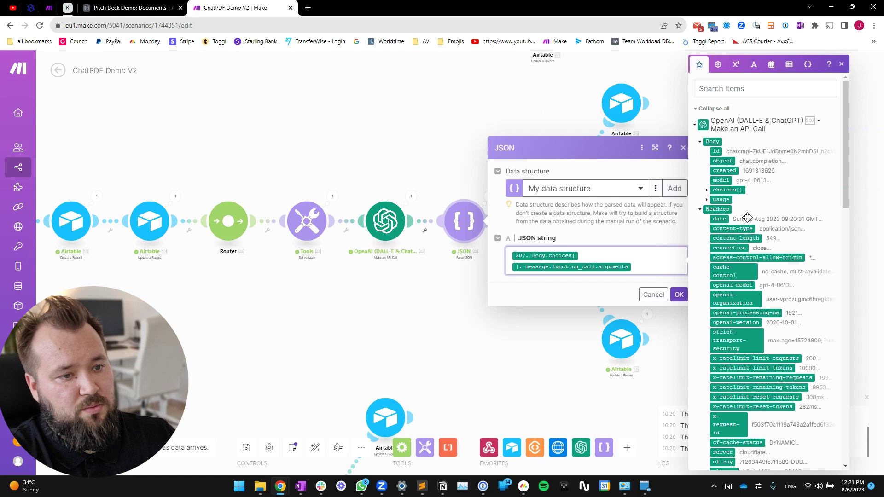
left_click(707, 191)
left_click(714, 210)
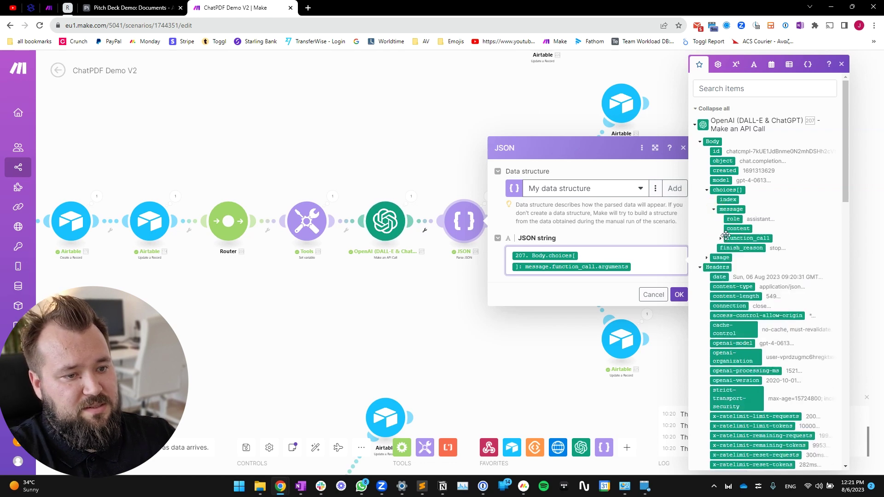
left_click(721, 238)
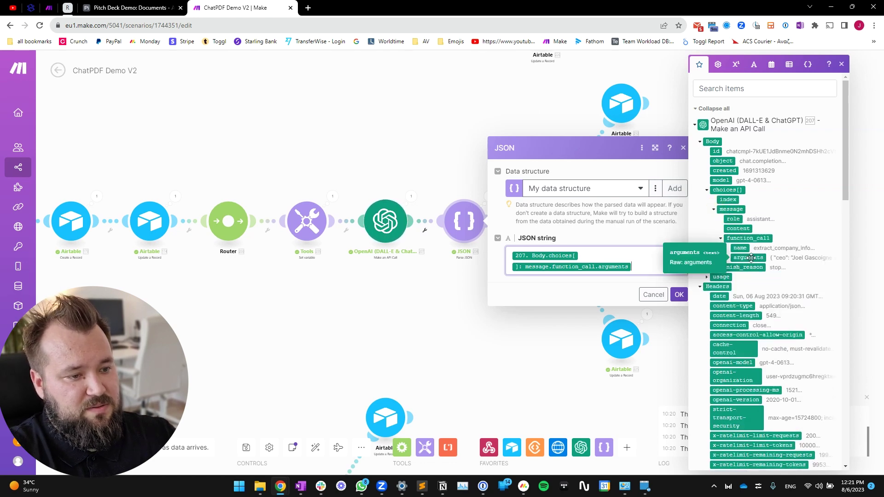
key("BackSpace")
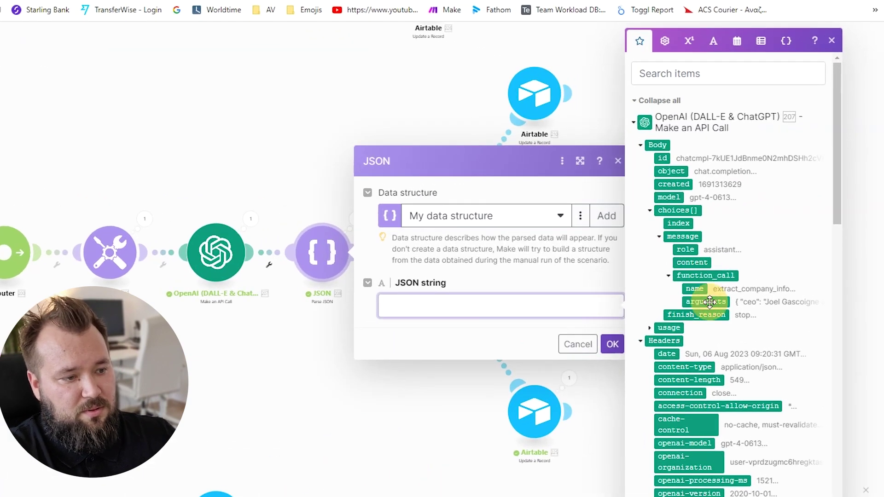
left_click(735, 274)
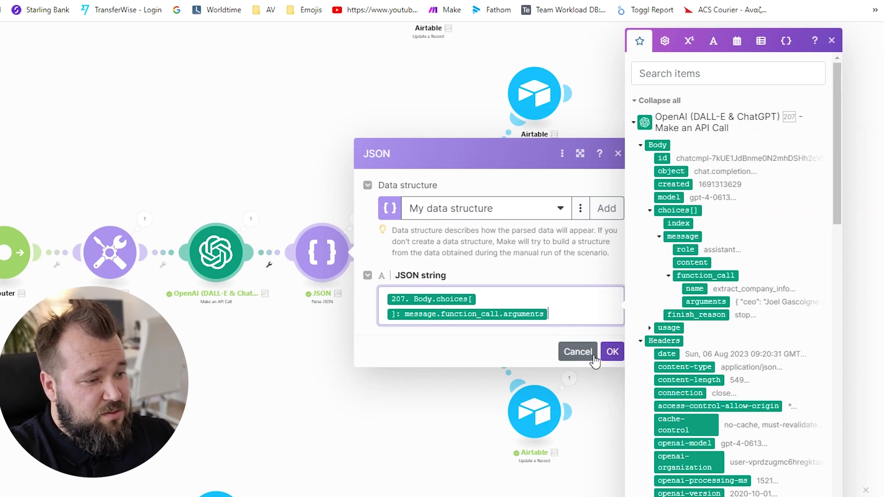
left_click(578, 352)
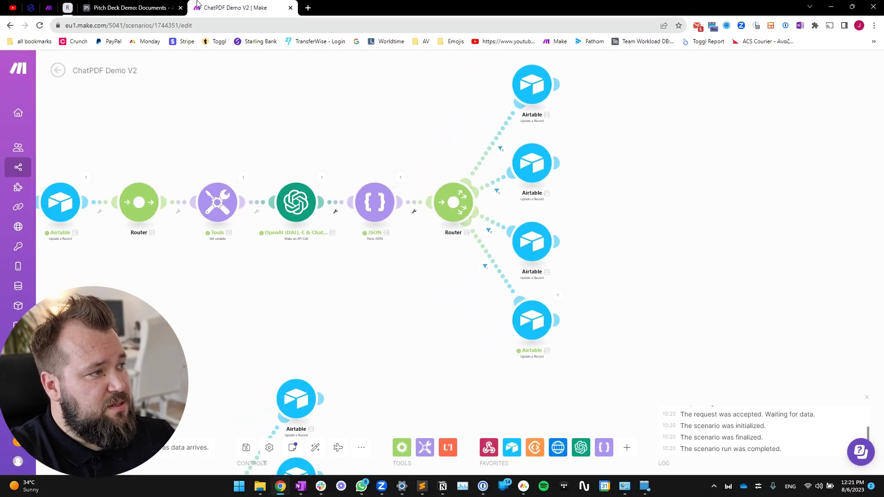
Step: Enter 'What is the business model?' in Bliss Pitch Deck's Question cell and tick Ask Question!
left_click(134, 7)
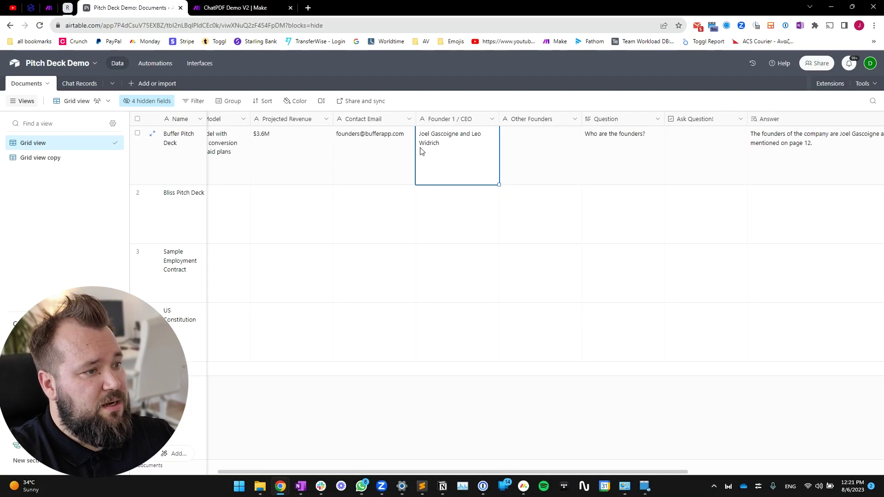
left_click(538, 146)
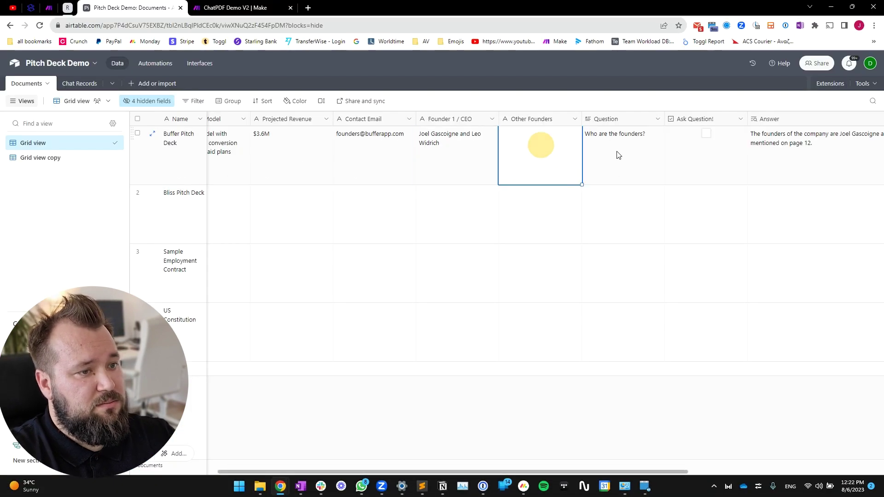
key("Left")
scroll(372, 165, "left", 3)
left_click(364, 214)
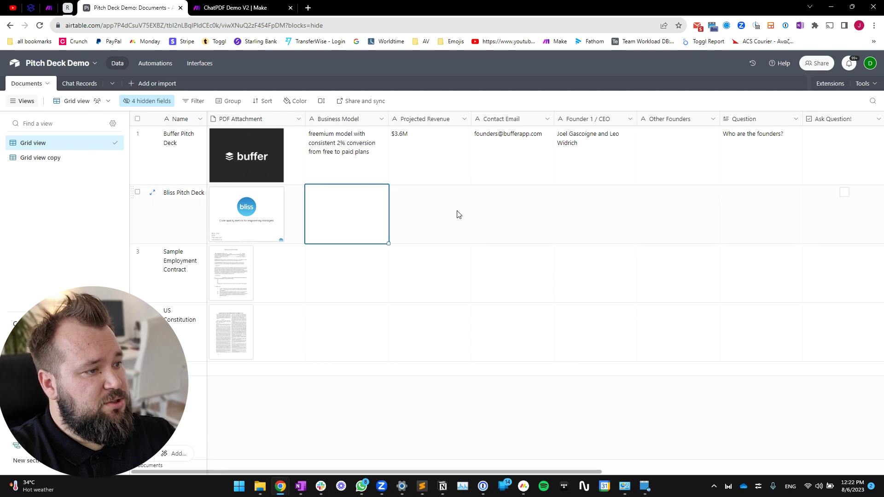
left_click(251, 8)
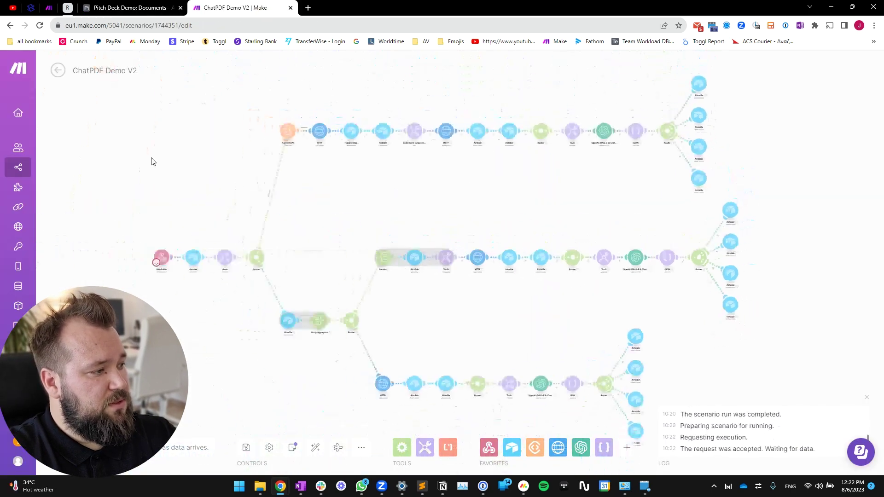
key("ctrl+shift+Tab")
left_click(661, 211)
type("What is th")
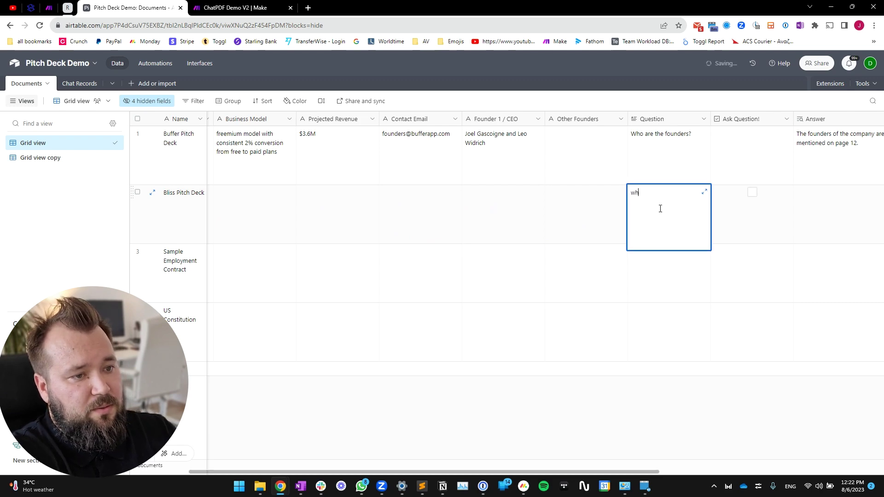
type("e business")
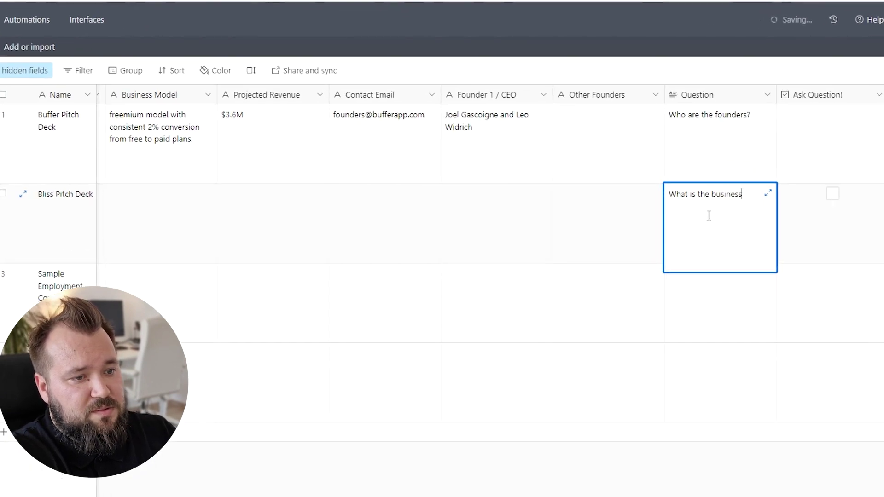
type(" model?")
key("Tab")
key("Return")
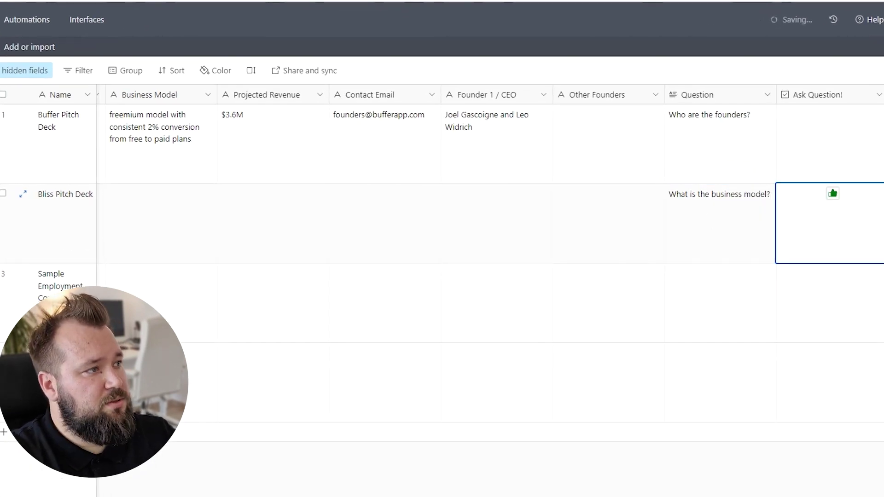
key("ctrl+Tab")
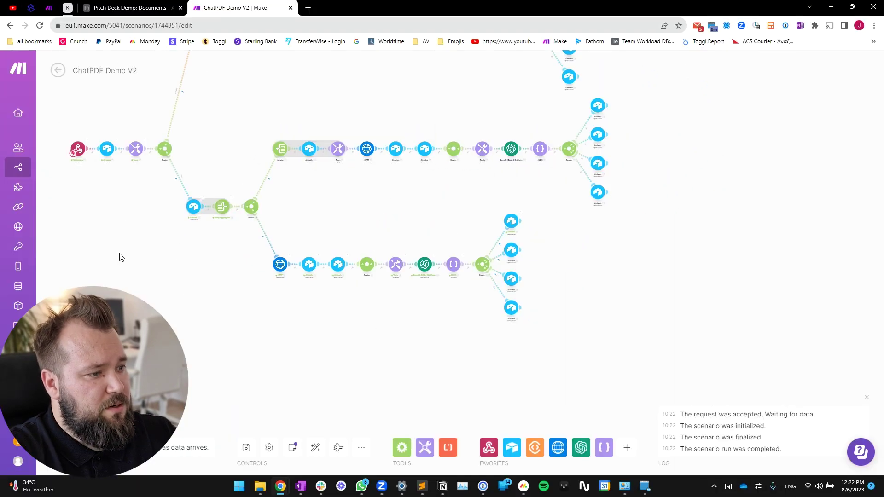
Step: Verify Bliss's Business Model 'monthly subscription per repository' and the generated pricing answer
left_click_drag(327, 338, 405, 344)
key("ctrl+shift+Tab")
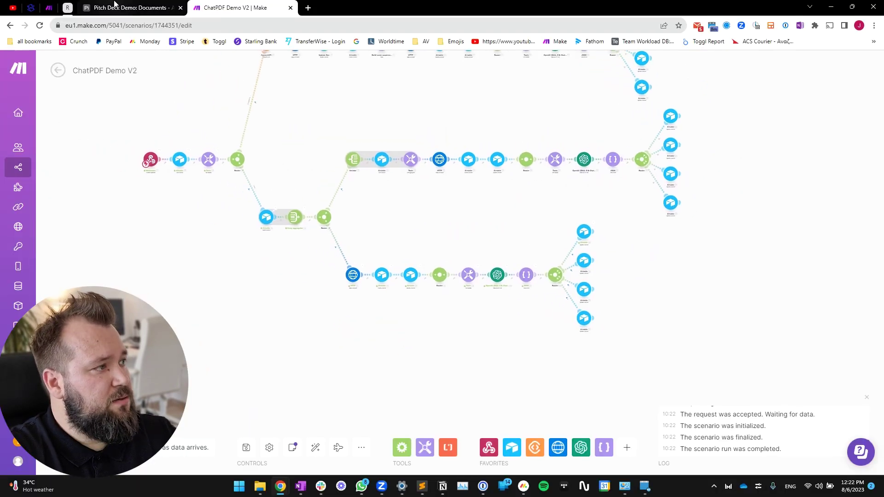
left_click(249, 210)
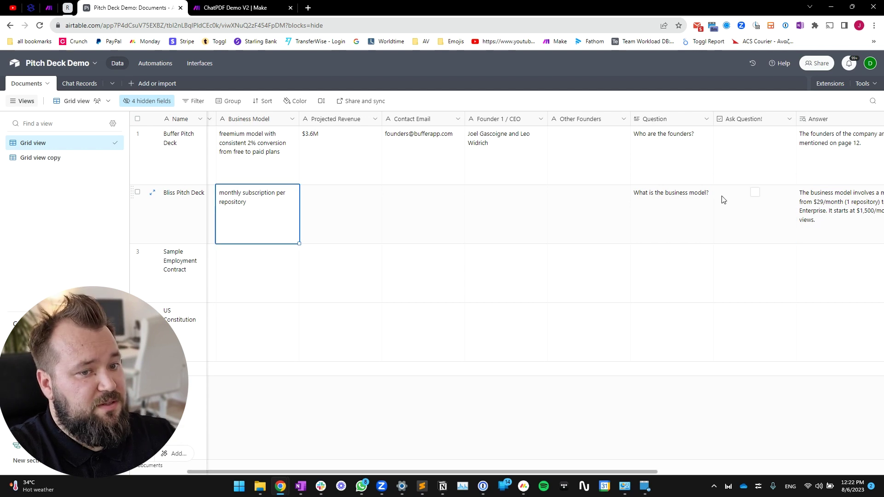
scroll(723, 199, "right", 3)
left_click(770, 205)
scroll(746, 212, "right", 3)
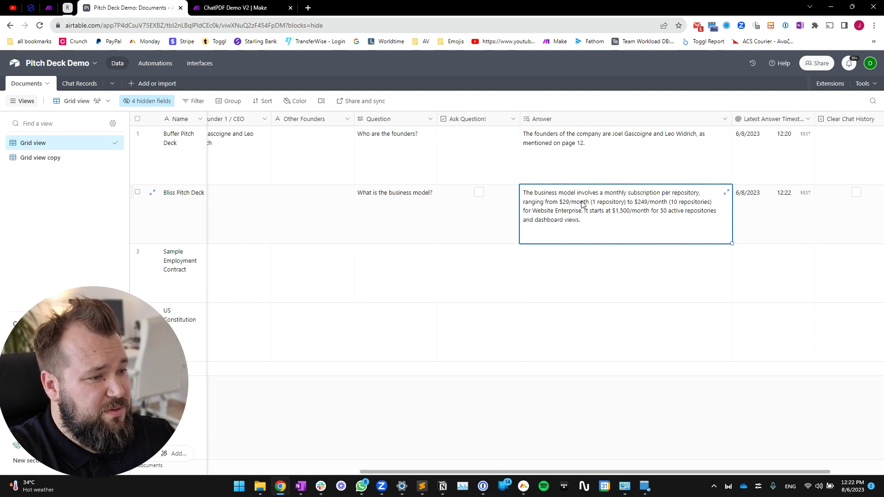
scroll(408, 233, "left", 3)
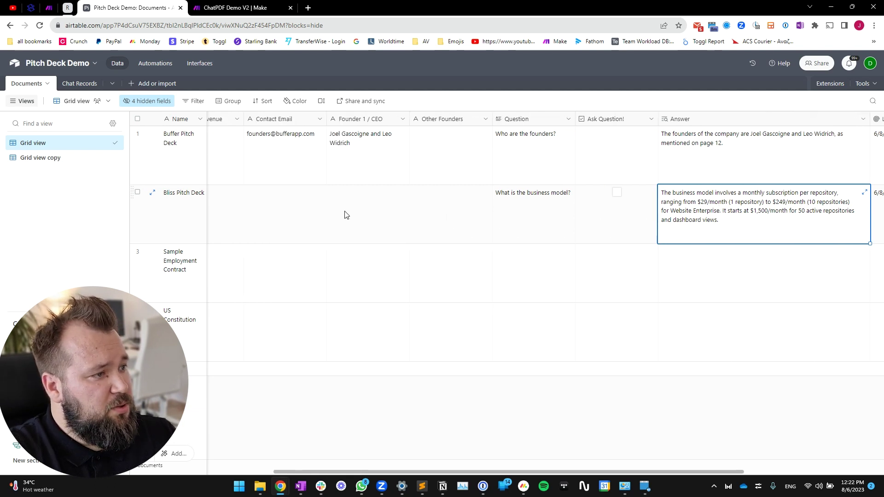
scroll(346, 215, "left", 5)
scroll(419, 213, "right", 5)
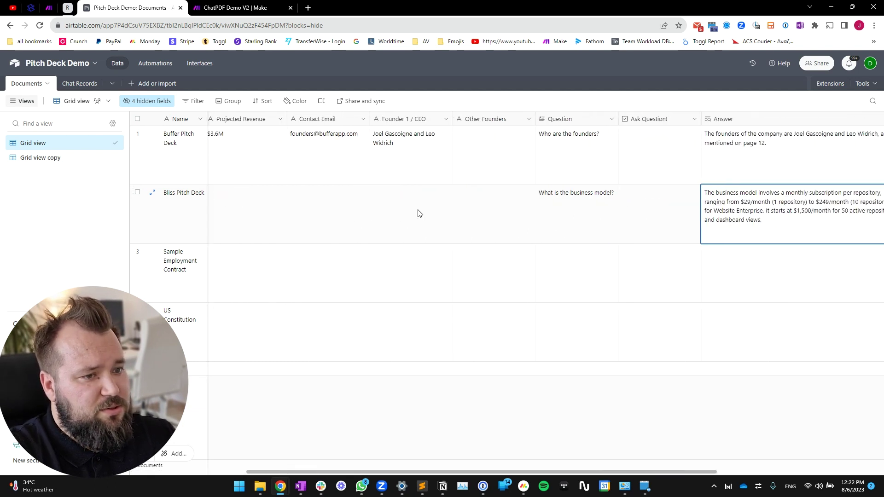
Step: Replace Bliss Pitch Deck's question with 'Who are the founders?' and send it
double_click(552, 203)
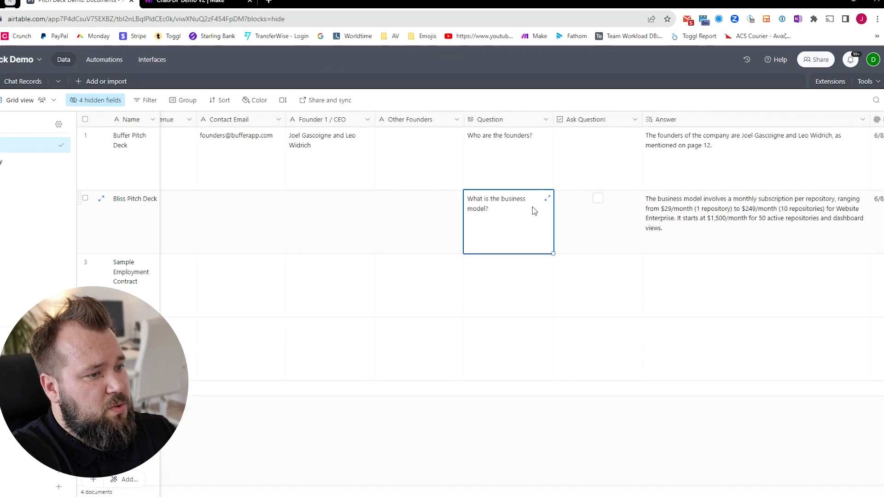
key("ctrl+a")
key("BackSpace")
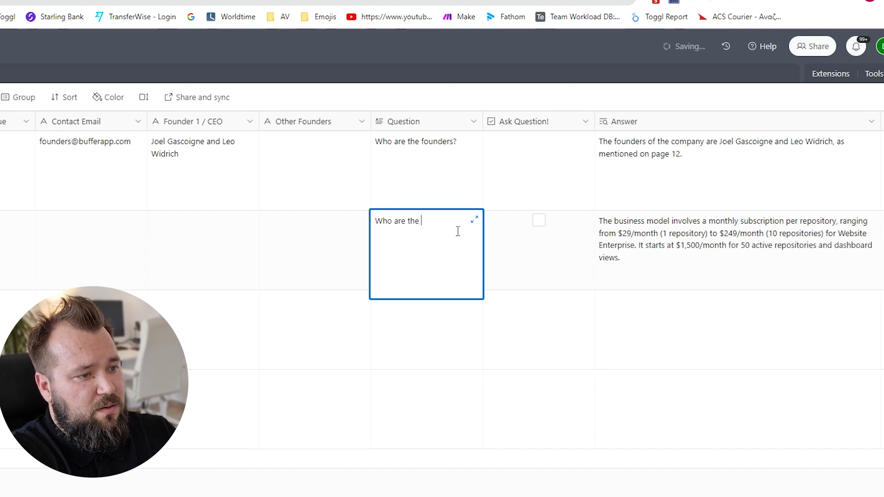
type("Who are the founders?")
key("Tab")
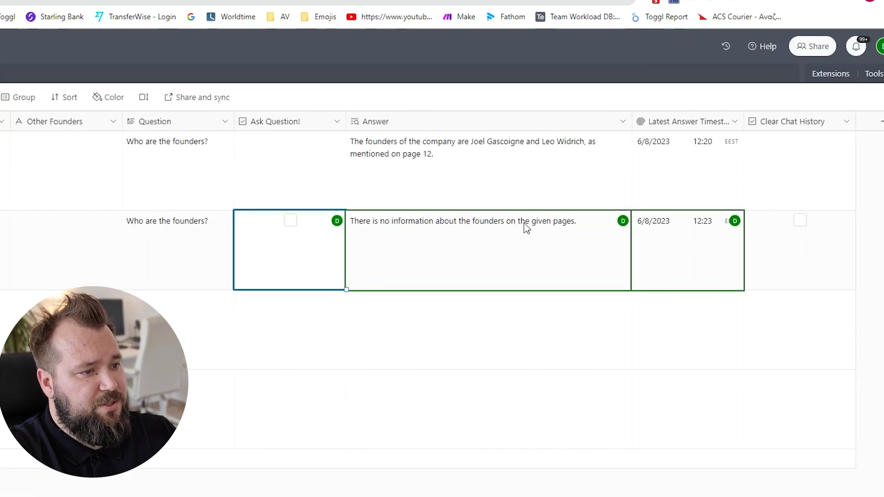
Step: Review Founder 1 / CEO showing 'Not available', then reopen the Question cell
scroll(534, 240, "left", 5)
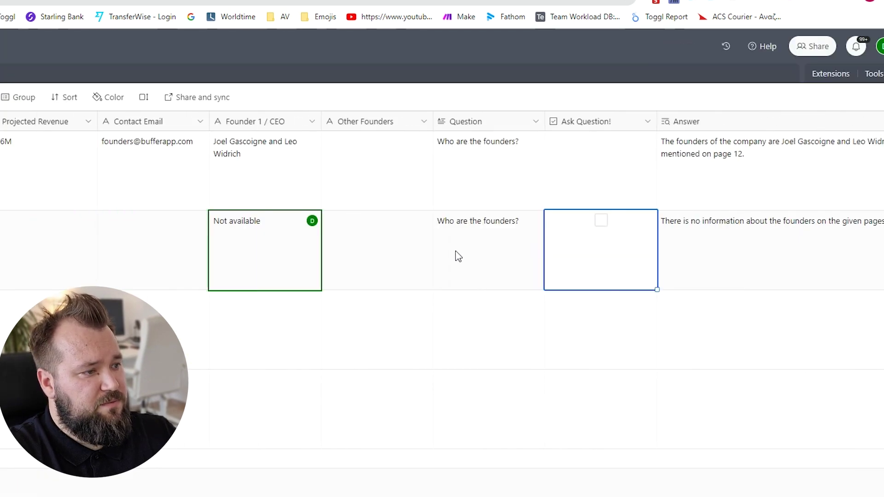
scroll(458, 257, "left", 1)
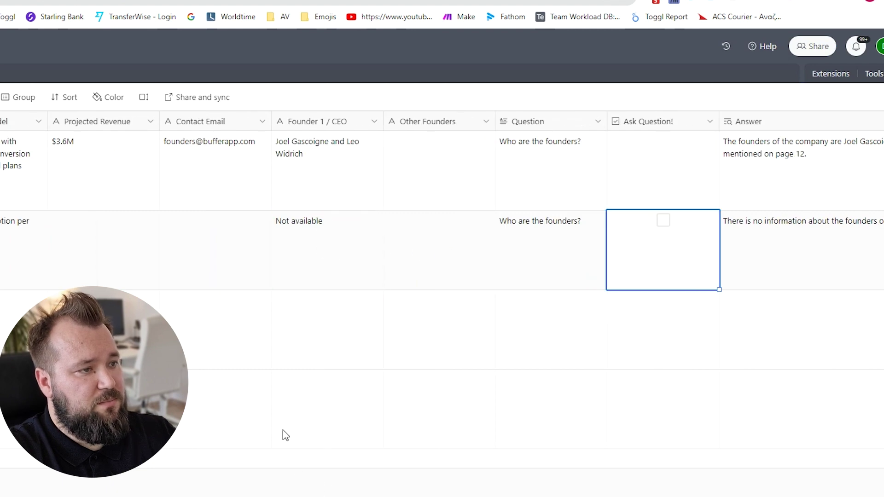
double_click(567, 222)
Step: Ask Bliss Pitch Deck 'Is there a contact email?' and let the Make scenario fill Contact Email
key("ctrl+a")
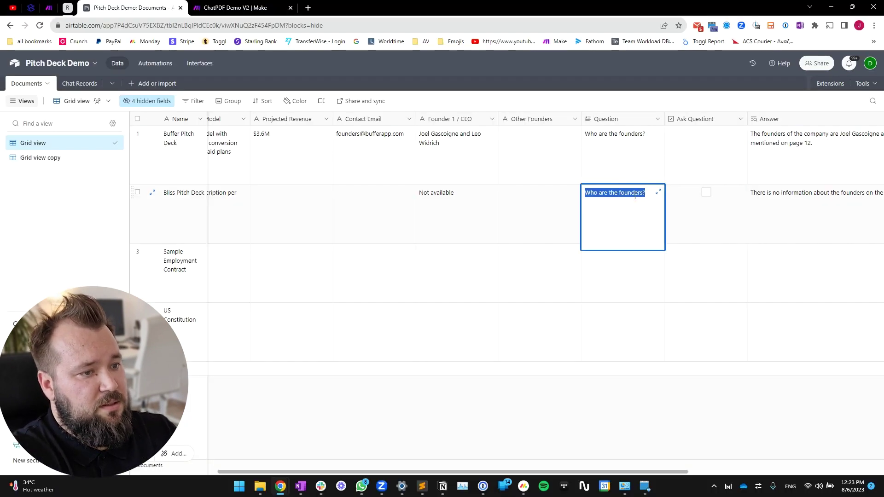
key("BackSpace")
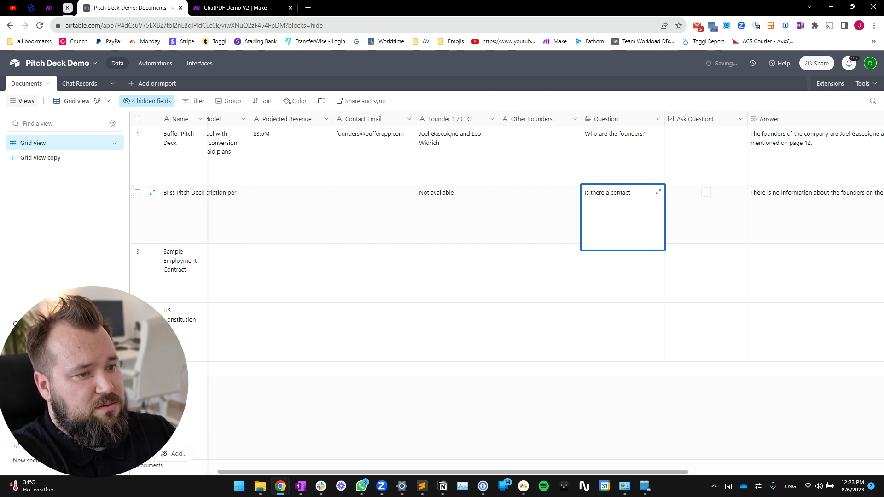
left_click(706, 192)
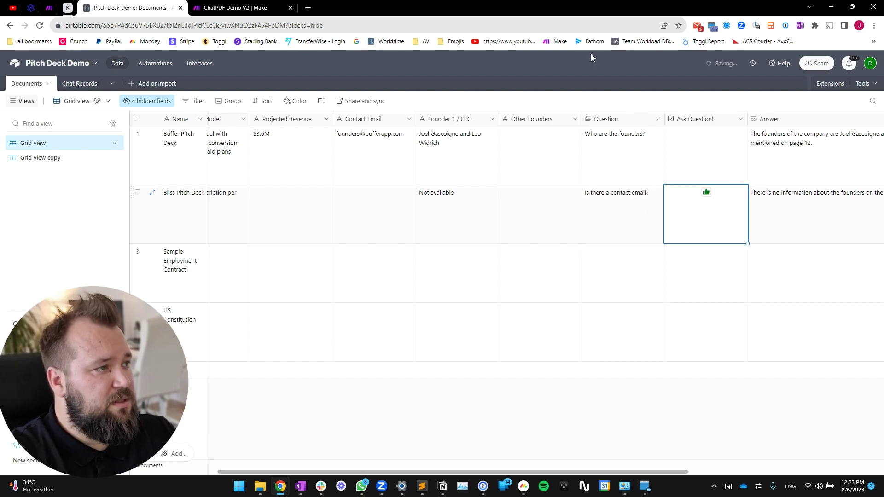
left_click(234, 8)
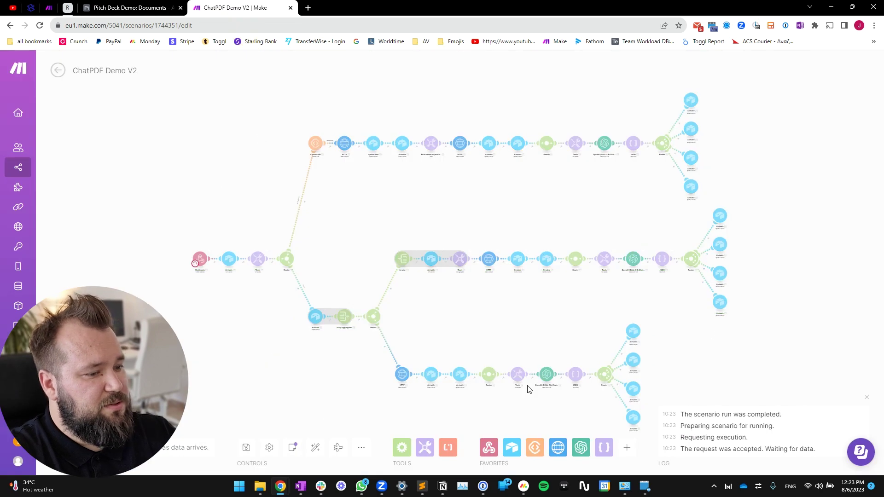
left_click(153, 6)
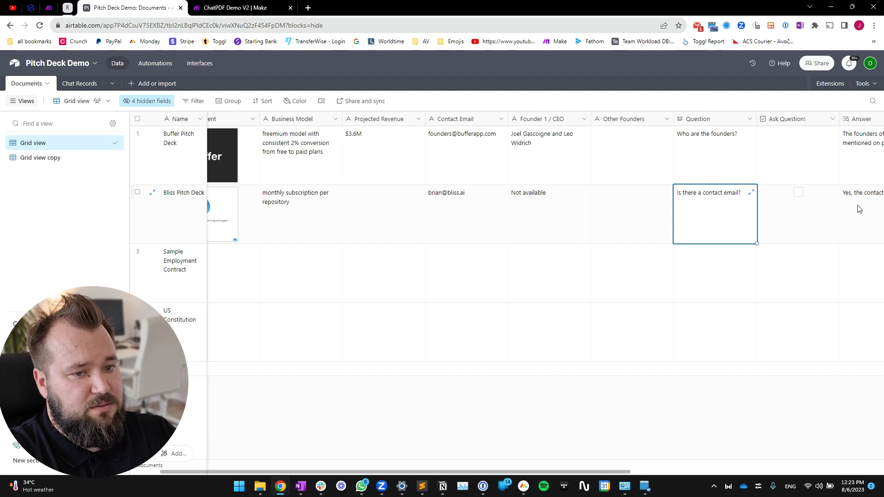
Step: Open Bliss's attached pitch-deck PDF, scroll through it, and close it
scroll(332, 203, "left", 2)
left_click(237, 213)
left_click(244, 215)
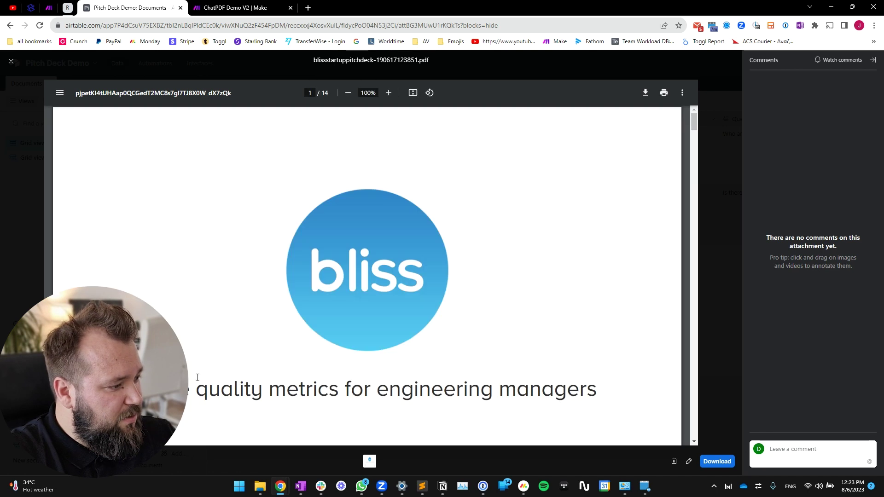
scroll(198, 377, "down", 4)
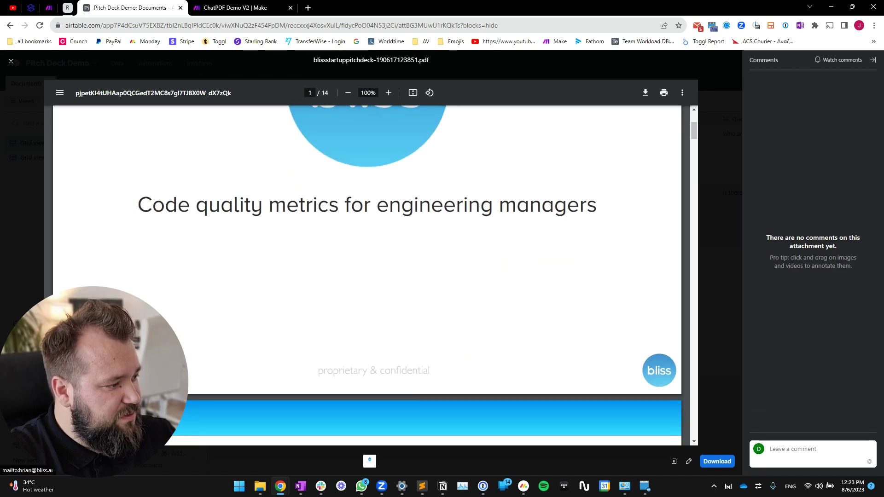
key("Escape")
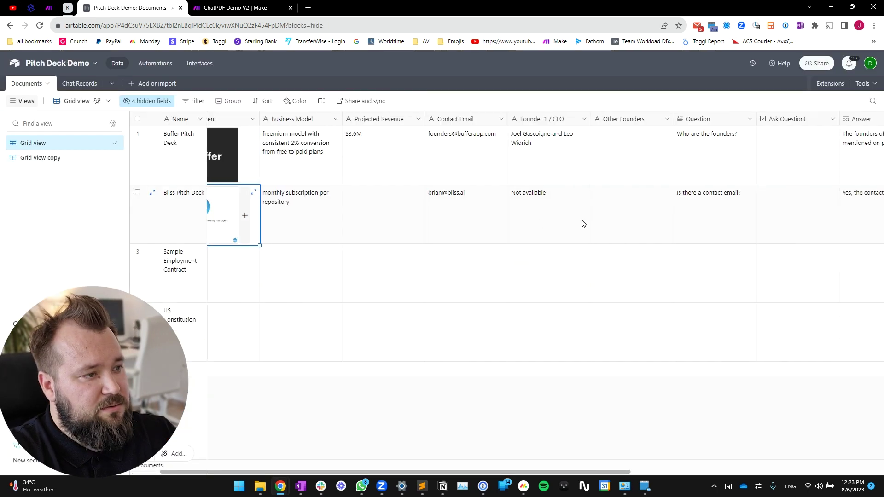